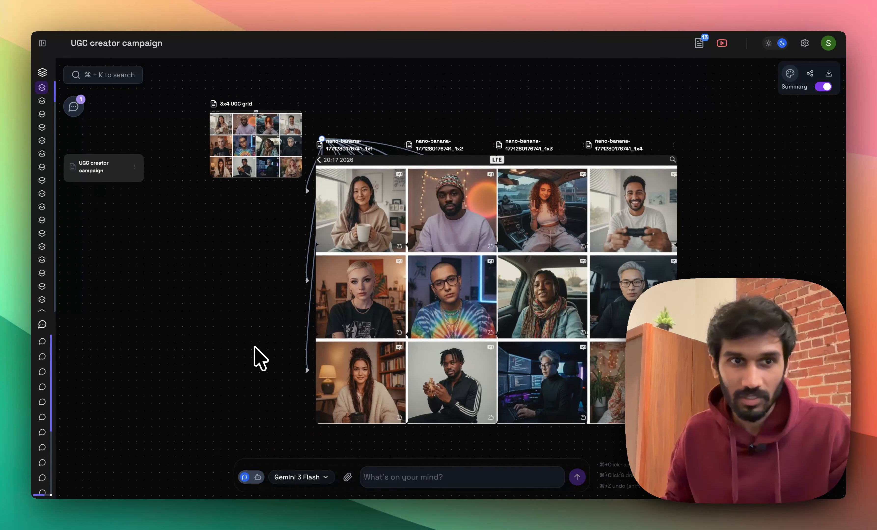
View the existing 3x4 UGC grid image at full size and close the preview.
{"action": "scroll", "coordinate": [285, 321], "scroll_direction": "left", "scroll_amount": 3}
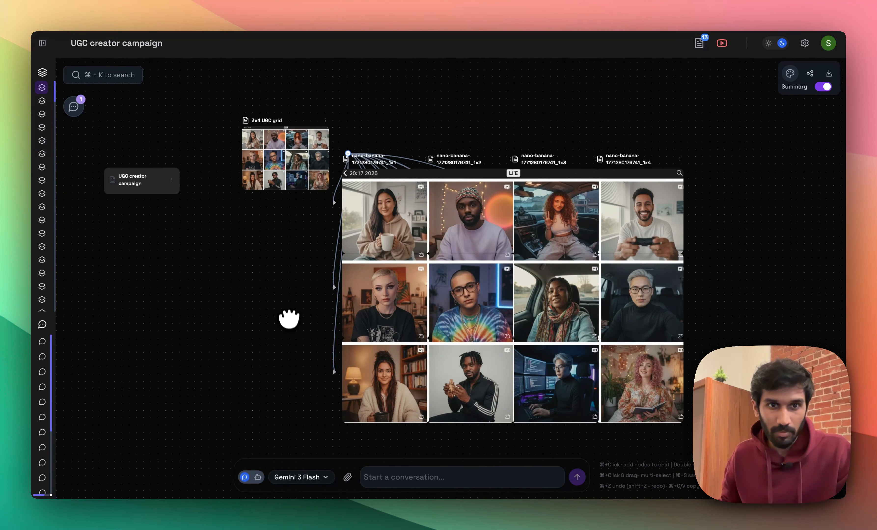
{"action": "left_click", "coordinate": [285, 152]}
{"action": "double_click", "coordinate": [293, 157]}
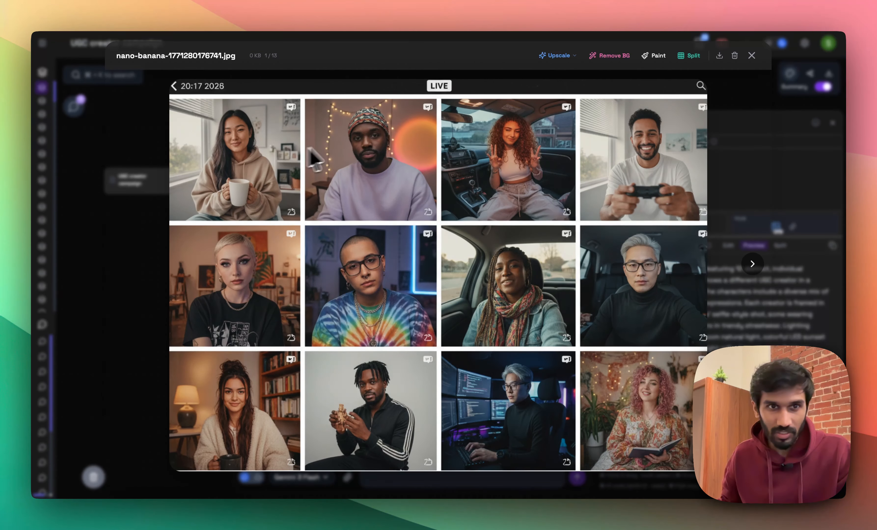
{"action": "left_click", "coordinate": [723, 184]}
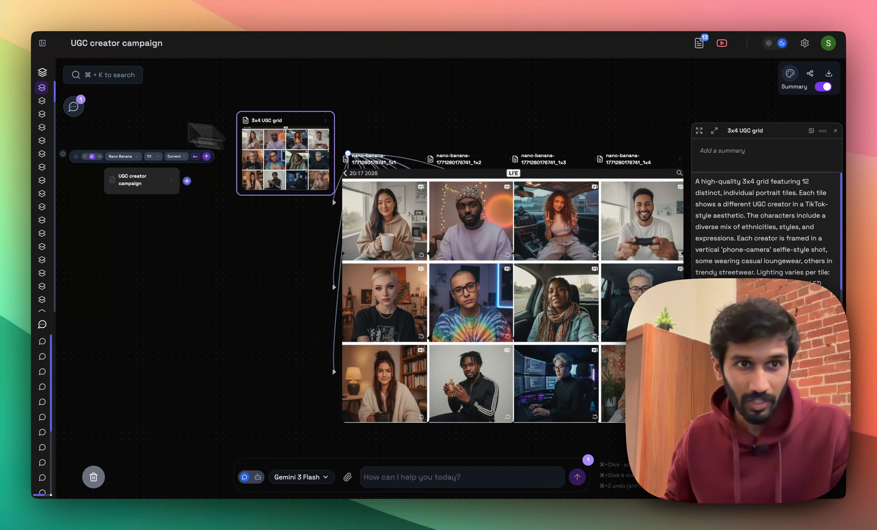
Read through the improved seamless 3x4 grid prompt in the saved AI chat about the UGC creator grid and close the chat.
{"action": "left_click", "coordinate": [74, 108]}
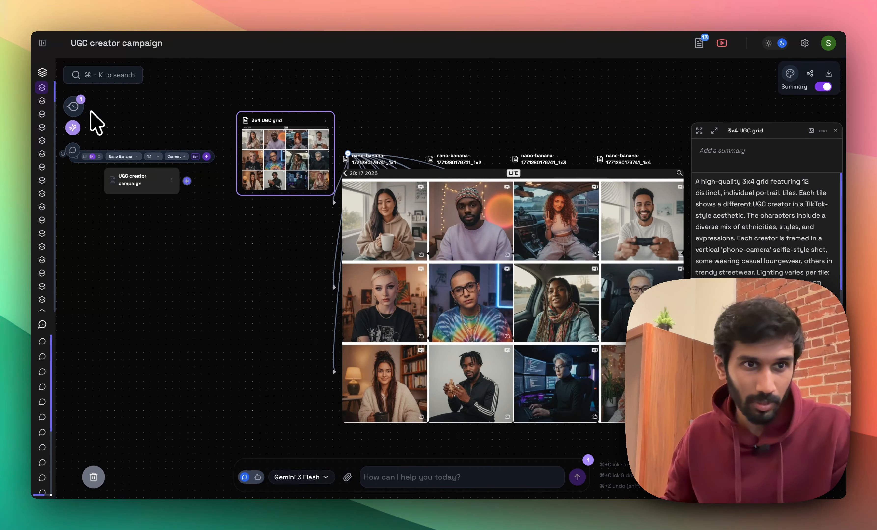
{"action": "left_click", "coordinate": [72, 152]}
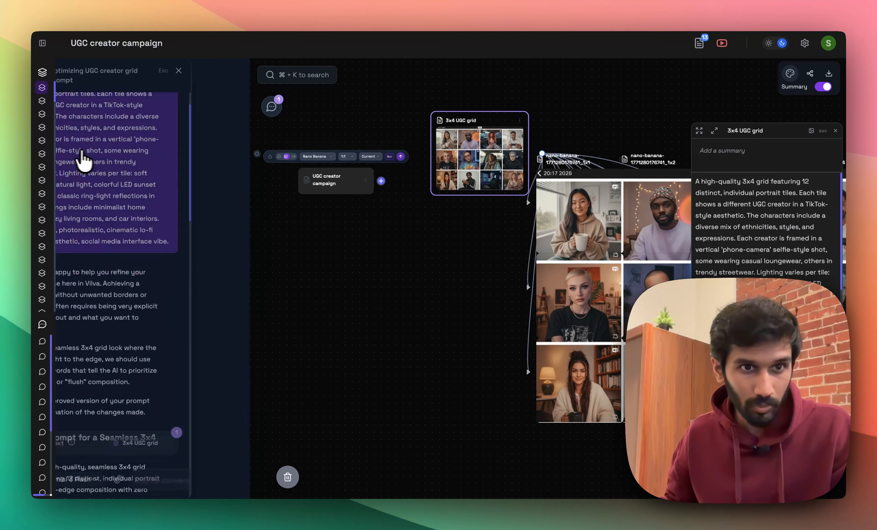
{"action": "scroll", "coordinate": [200, 172], "scroll_direction": "down", "scroll_amount": 15}
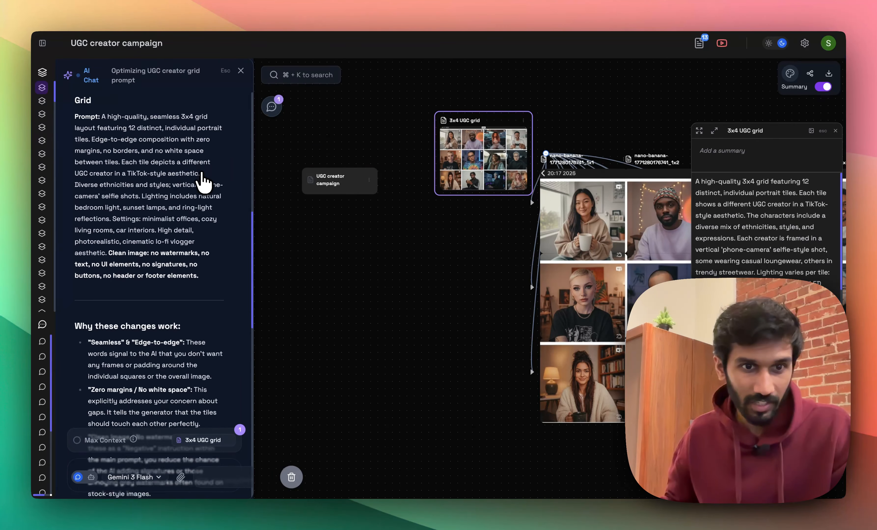
{"action": "scroll", "coordinate": [207, 190], "scroll_direction": "up", "scroll_amount": 10}
{"action": "scroll", "coordinate": [207, 190], "scroll_direction": "down", "scroll_amount": 4}
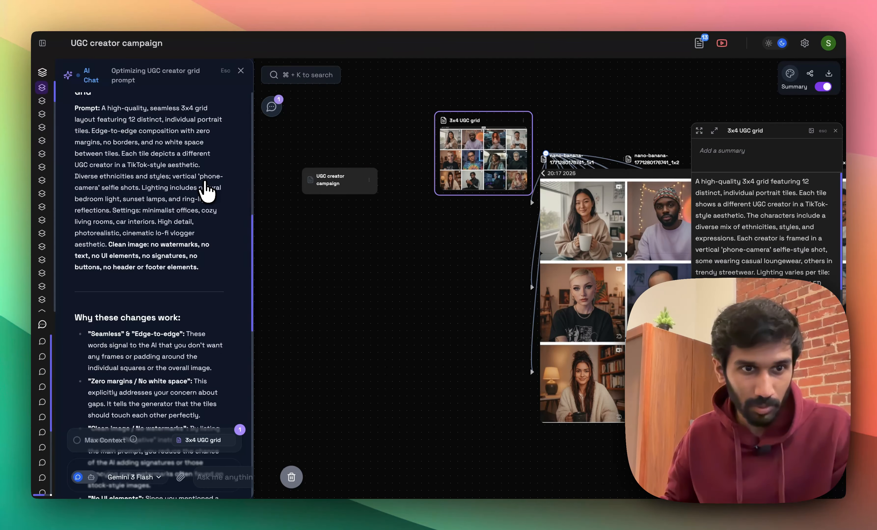
{"action": "left_click", "coordinate": [240, 71]}
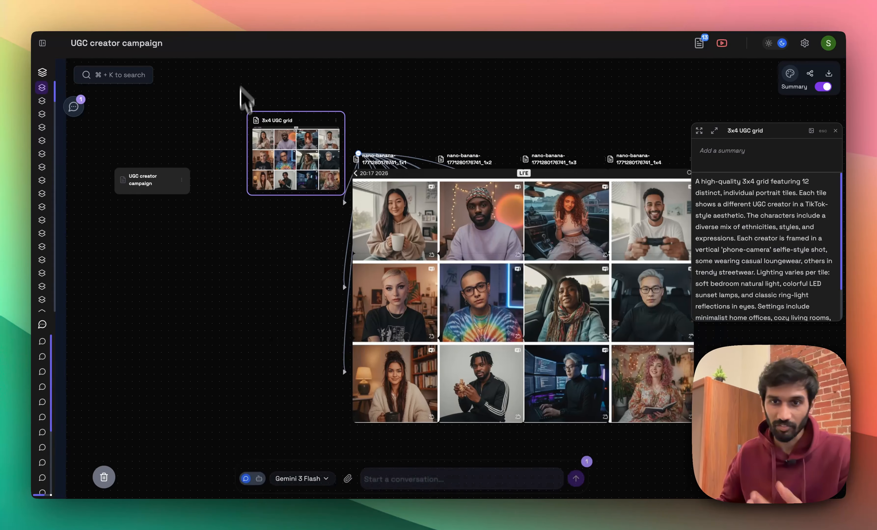
Create a node titled "3x4 UGC character grid" in empty canvas space below the existing grid and paste the improved seamless-grid prompt into its details.
{"action": "left_click_drag", "start_coordinate": [221, 278], "coordinate": [242, 203]}
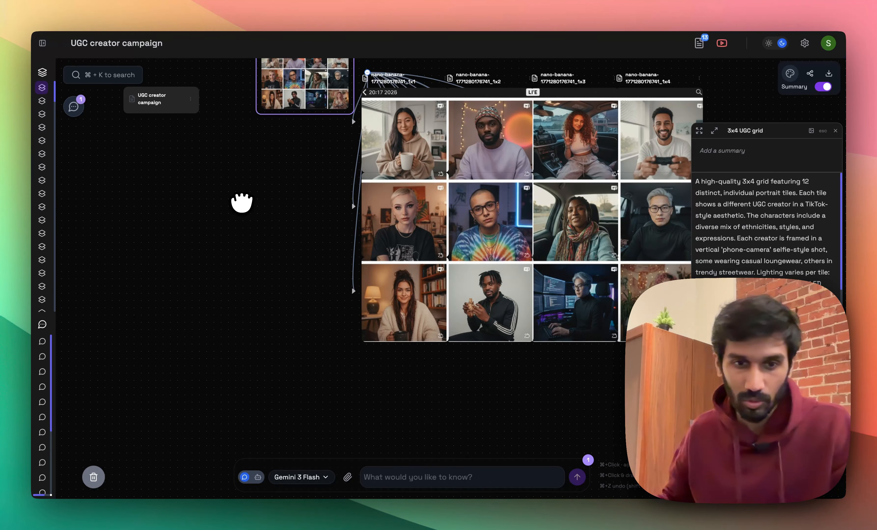
{"action": "left_click_drag", "start_coordinate": [249, 291], "coordinate": [299, 234]}
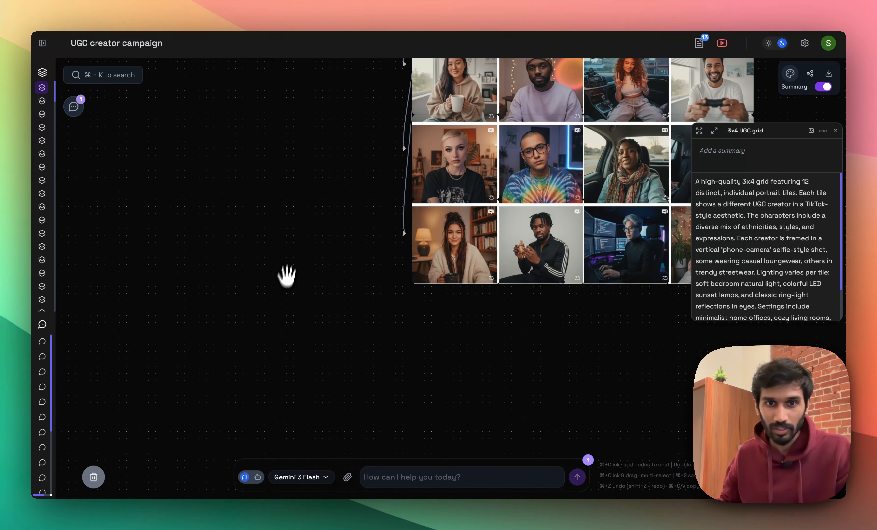
{"action": "scroll", "coordinate": [277, 342], "scroll_direction": "down", "scroll_amount": 1}
{"action": "left_click_drag", "start_coordinate": [277, 341], "coordinate": [350, 221]}
{"action": "double_click", "coordinate": [352, 223]}
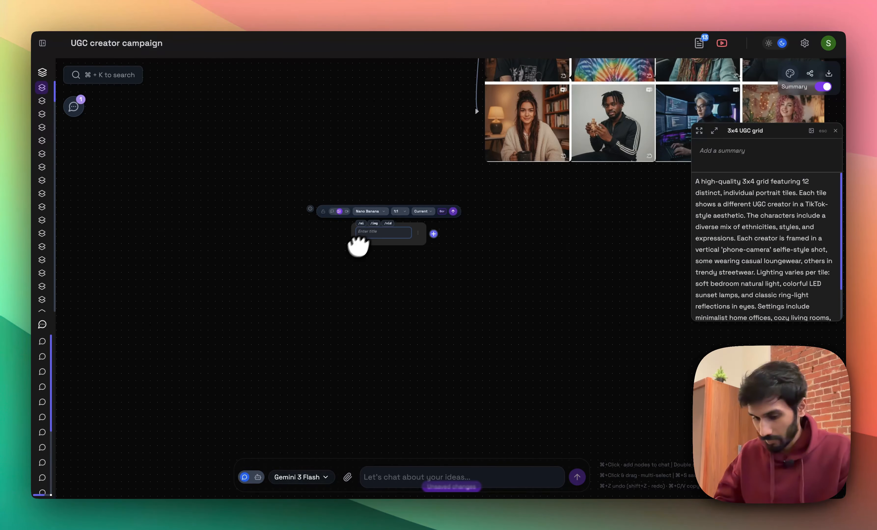
{"action": "type", "text": "3x4 UGC character grid"}
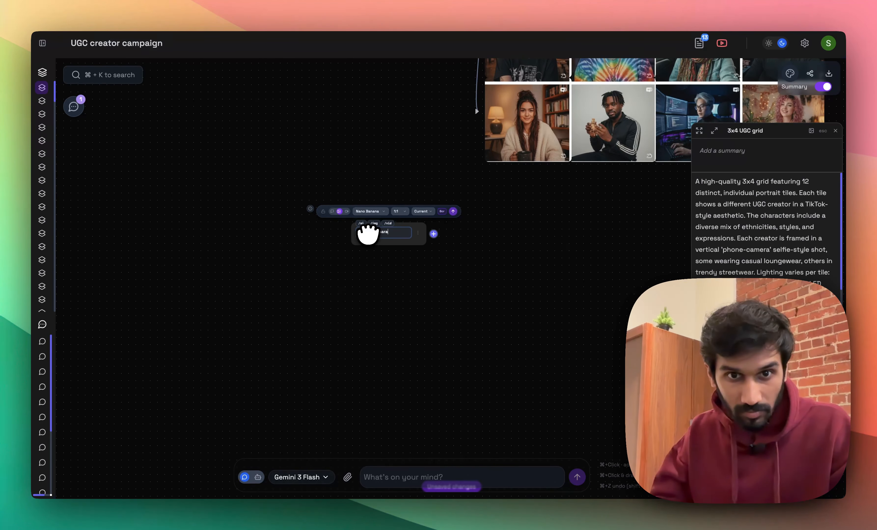
{"action": "key", "text": "Return"}
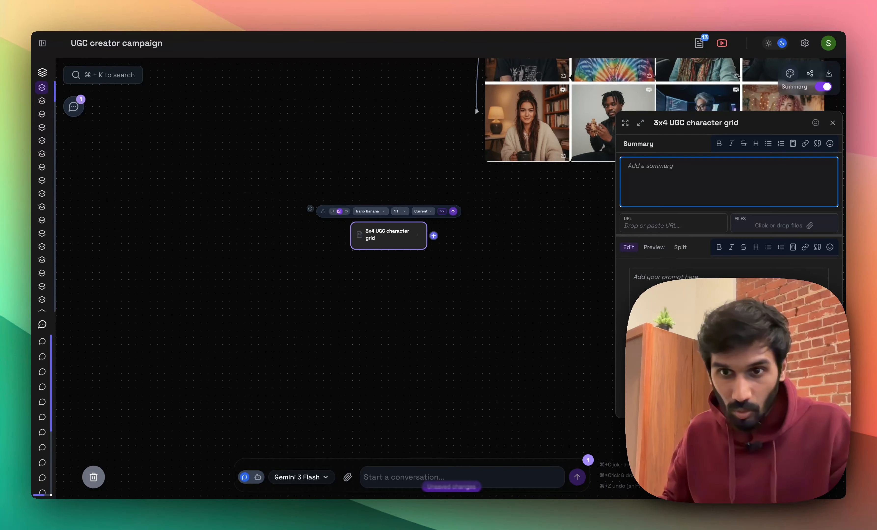
{"action": "left_click", "coordinate": [714, 323]}
{"action": "key", "text": "ctrl+v"}
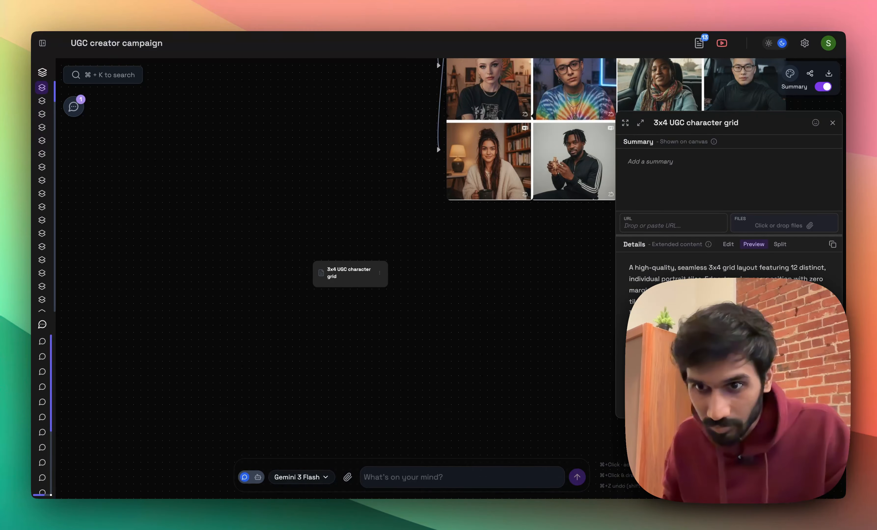
Generate a Nano Banana image from the 3x4 UGC character grid node with a 4:3 aspect ratio.
{"action": "left_click", "coordinate": [335, 276]}
{"action": "scroll", "coordinate": [337, 272], "scroll_direction": "up", "scroll_amount": 5}
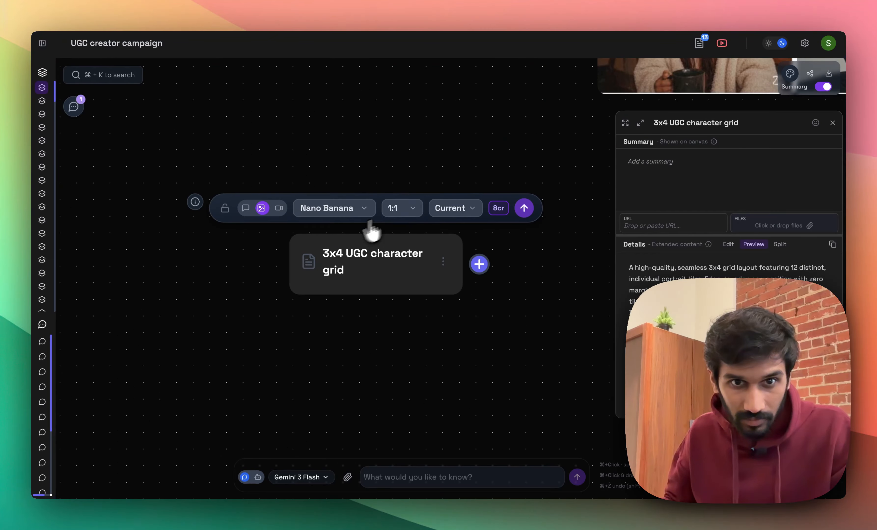
{"action": "left_click", "coordinate": [396, 211]}
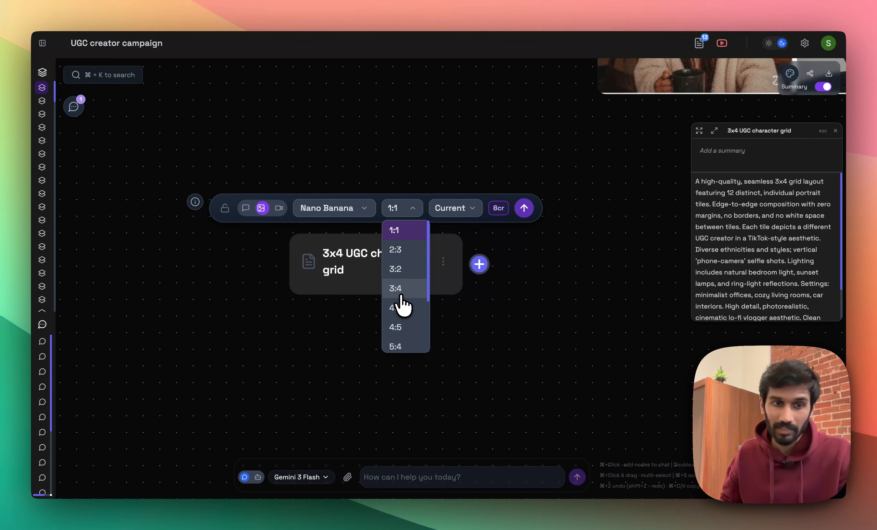
{"action": "left_click", "coordinate": [400, 296]}
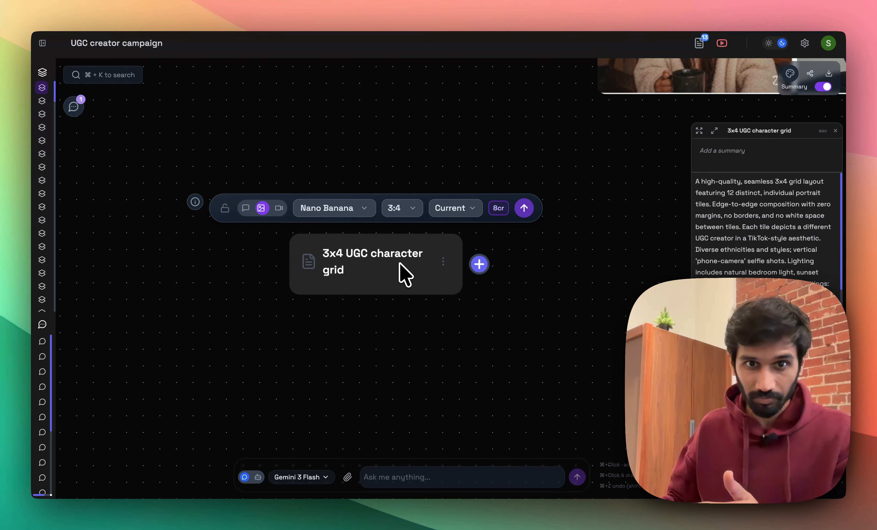
{"action": "left_click", "coordinate": [401, 211]}
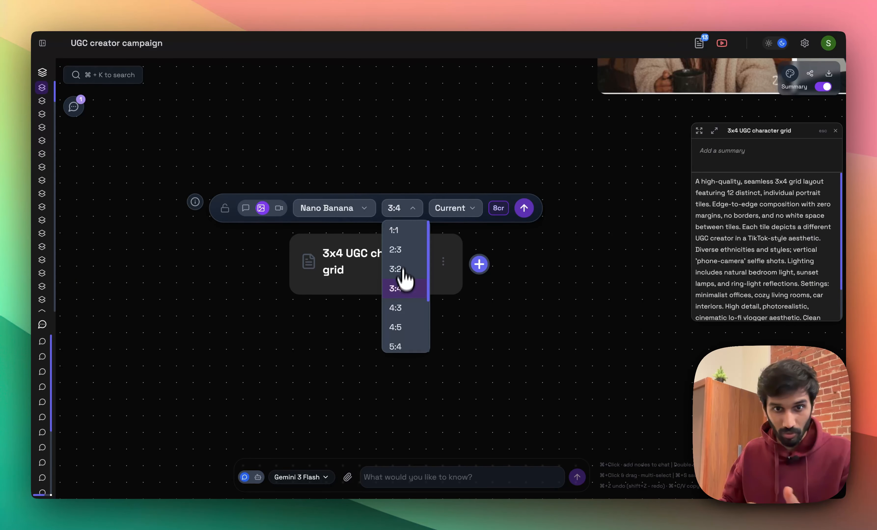
{"action": "left_click", "coordinate": [400, 308]}
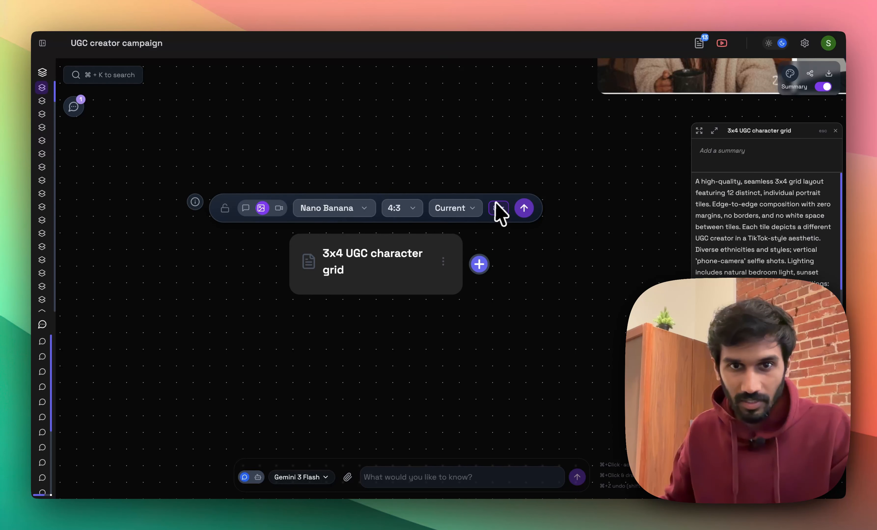
{"action": "left_click", "coordinate": [531, 211]}
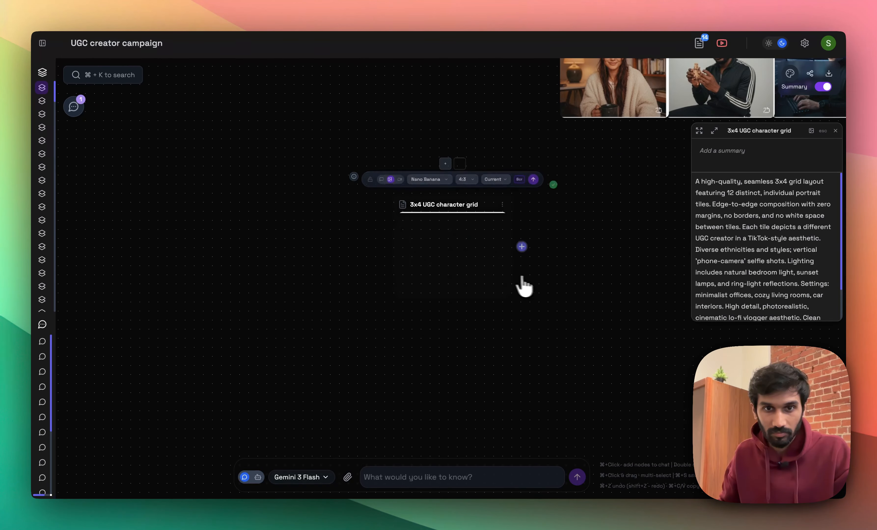
Open the generated character grid image and split it into 3 rows and 4 columns.
{"action": "left_click", "coordinate": [477, 266]}
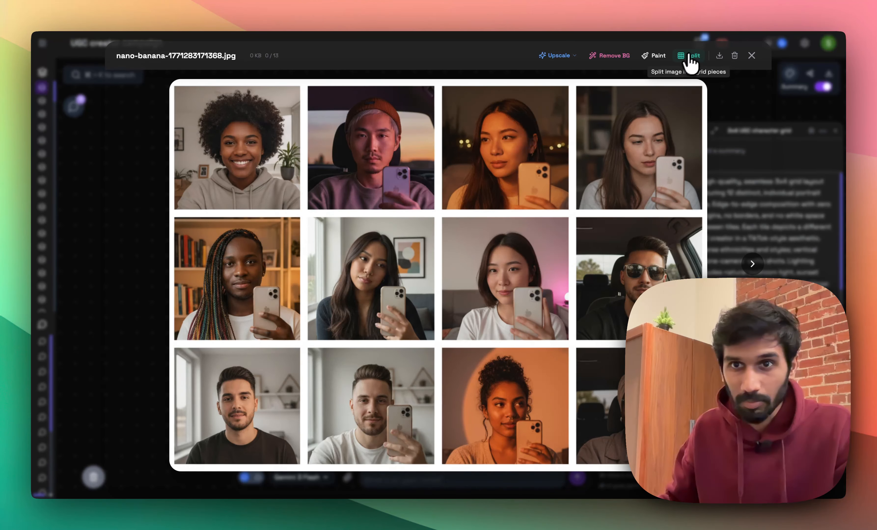
{"action": "left_click", "coordinate": [688, 57]}
{"action": "left_click", "coordinate": [368, 420]}
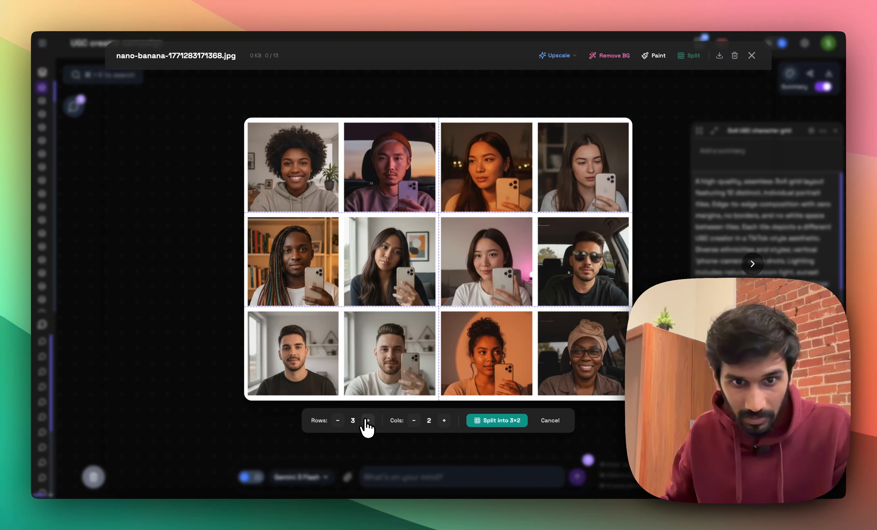
{"action": "left_click", "coordinate": [443, 420]}
{"action": "left_click", "coordinate": [443, 420]}
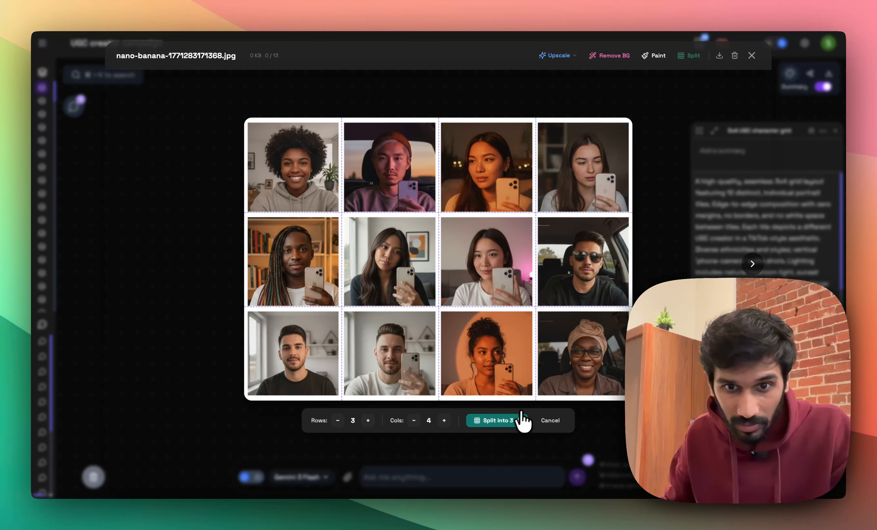
{"action": "left_click", "coordinate": [515, 421]}
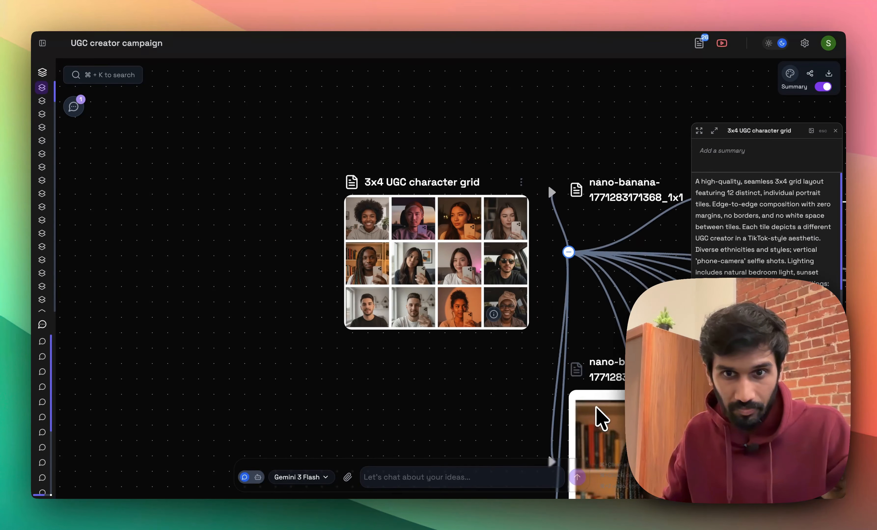
Examine the split portraits, previewing candidates in the third column to choose a UGC character.
{"action": "left_click_drag", "start_coordinate": [523, 409], "coordinate": [205, 234]}
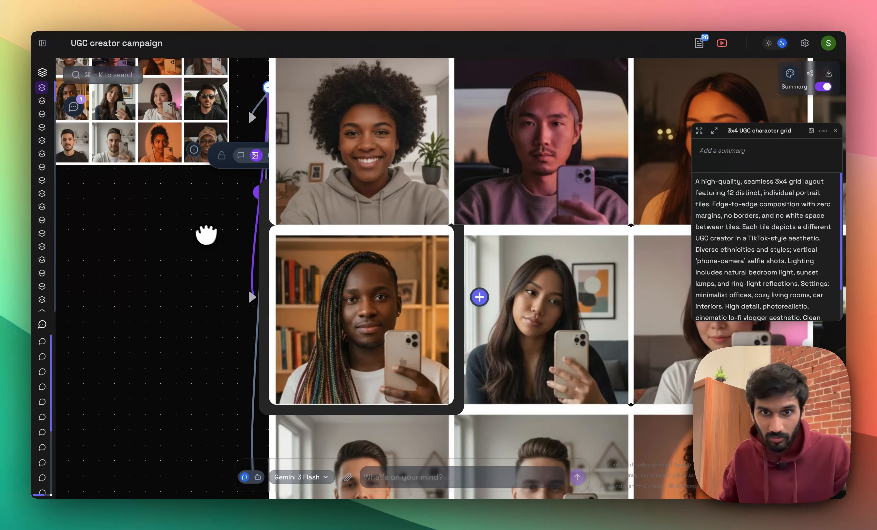
{"action": "scroll", "coordinate": [214, 240], "scroll_direction": "down", "scroll_amount": 3}
{"action": "scroll", "coordinate": [239, 259], "scroll_direction": "down", "scroll_amount": 3}
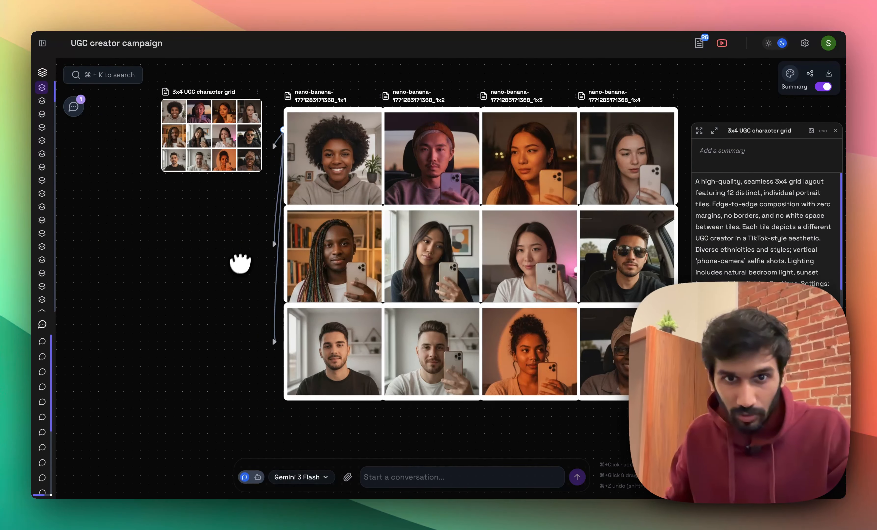
{"action": "left_click", "coordinate": [434, 184]}
{"action": "left_click", "coordinate": [540, 180]}
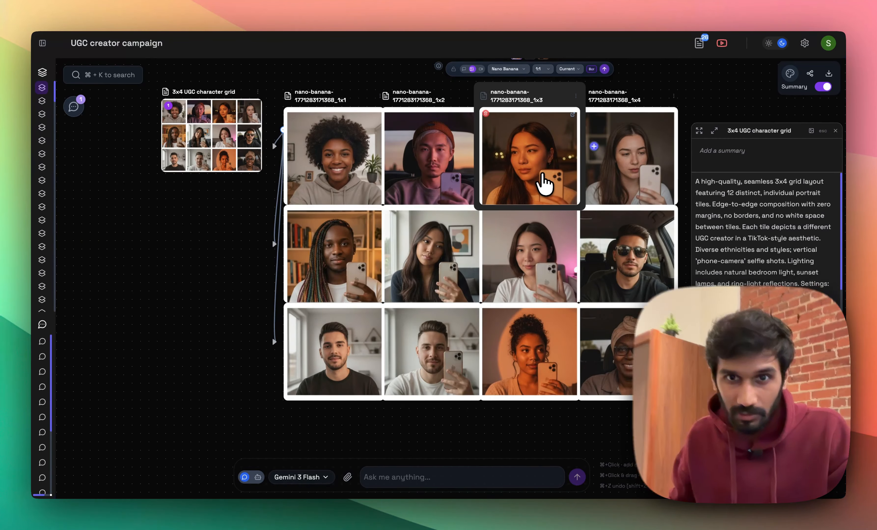
{"action": "double_click", "coordinate": [540, 181]}
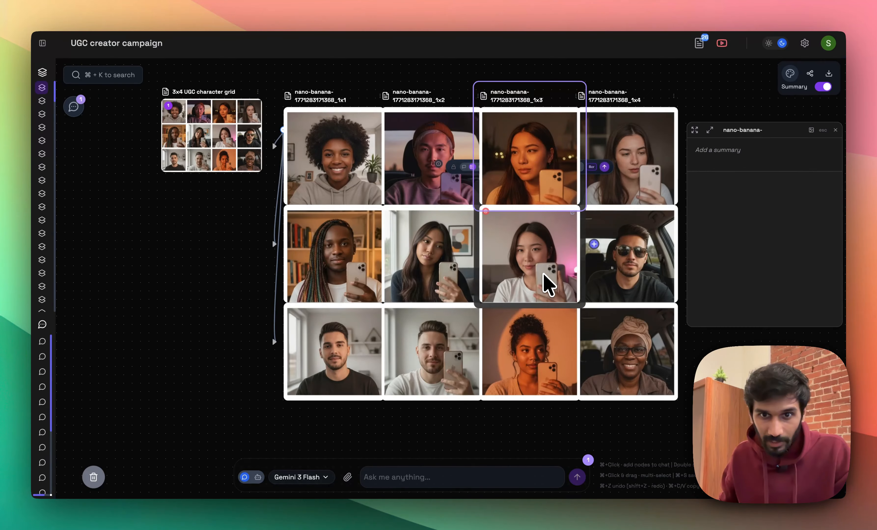
{"action": "left_click", "coordinate": [545, 280]}
{"action": "double_click", "coordinate": [546, 382]}
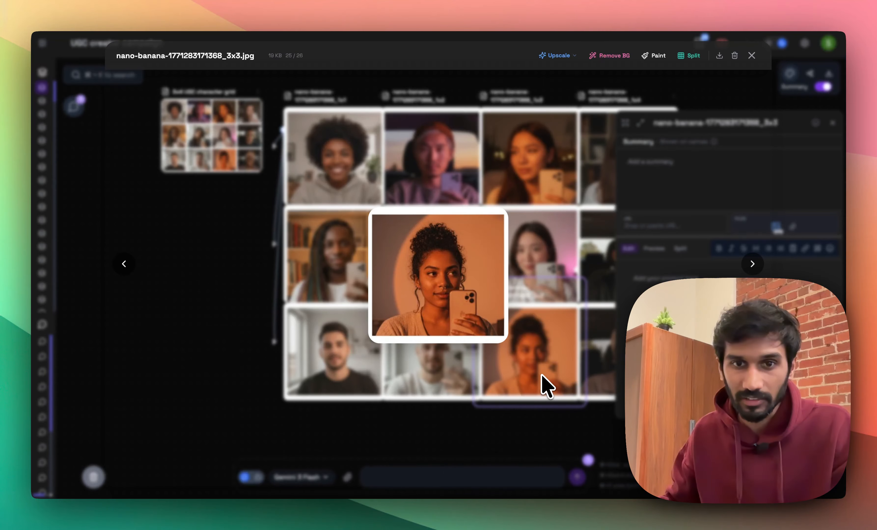
{"action": "key", "text": "Escape"}
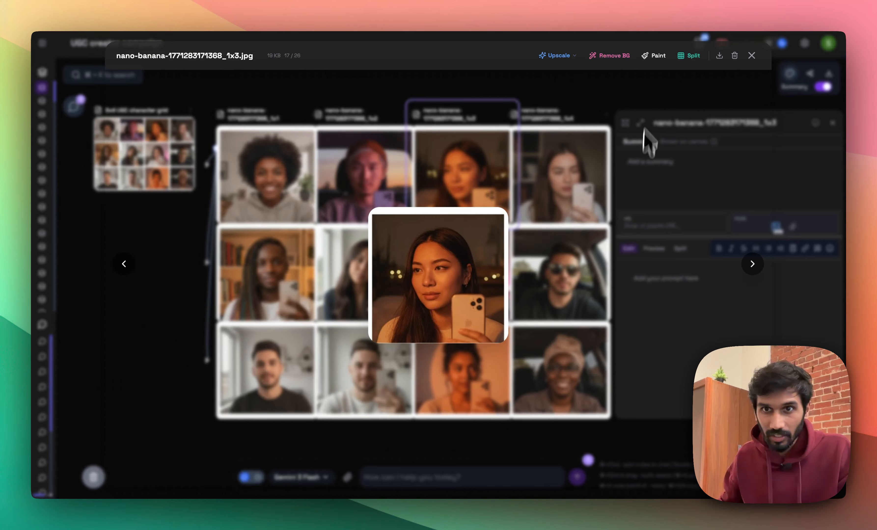
Apply Fast Upscale to the portrait in row 1, column 3, and move the upscaled copy clear of the grid.
{"action": "left_click", "coordinate": [563, 59]}
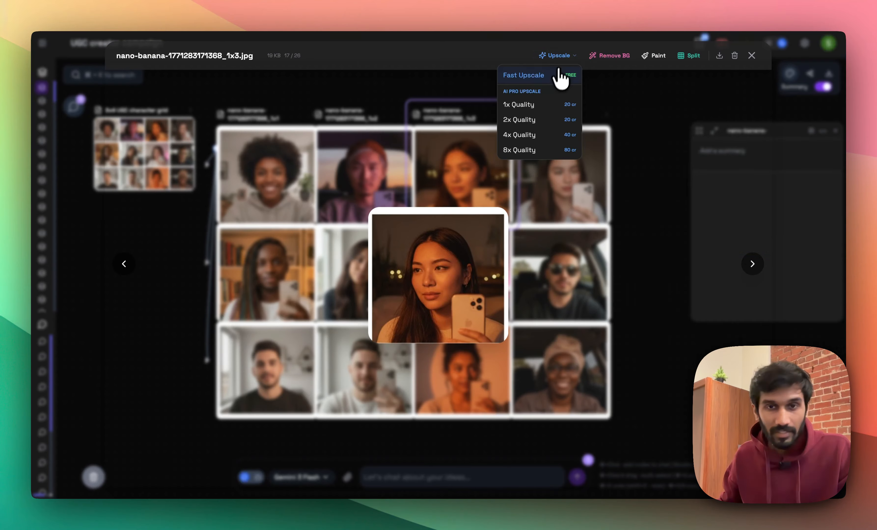
{"action": "left_click", "coordinate": [556, 77]}
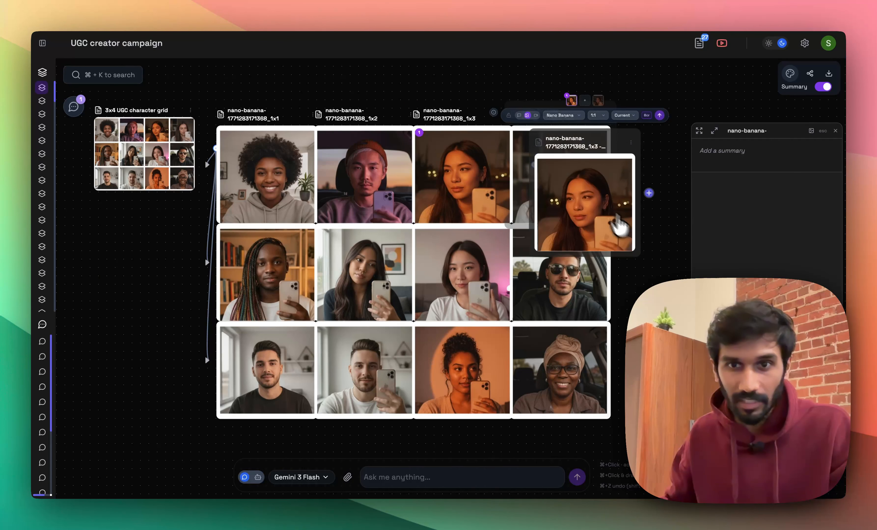
{"action": "left_click_drag", "start_coordinate": [667, 343], "coordinate": [559, 349]}
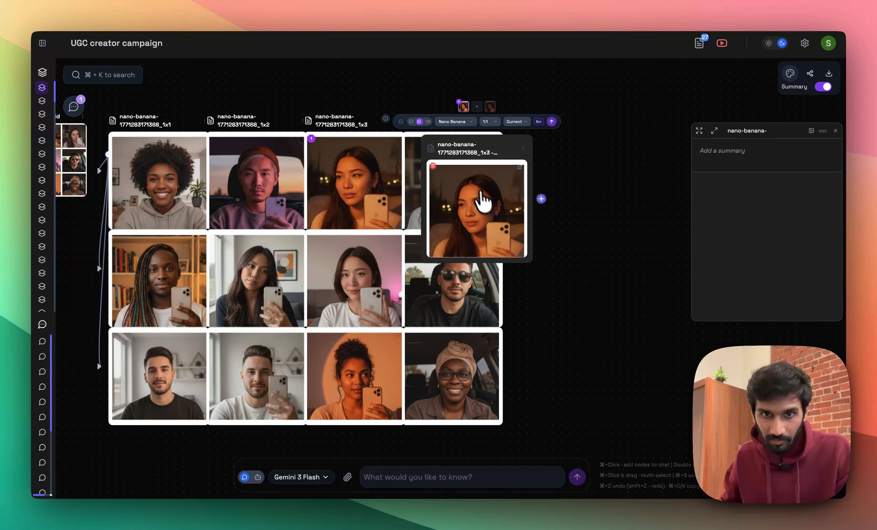
{"action": "left_click_drag", "start_coordinate": [512, 178], "coordinate": [597, 178]}
Link an empty node to the upscaled portrait and ask AI chat for a 3x3 grid prompt: different angles and house settings, aesthetic mirror selfie style photos.
{"action": "double_click", "coordinate": [585, 171]}
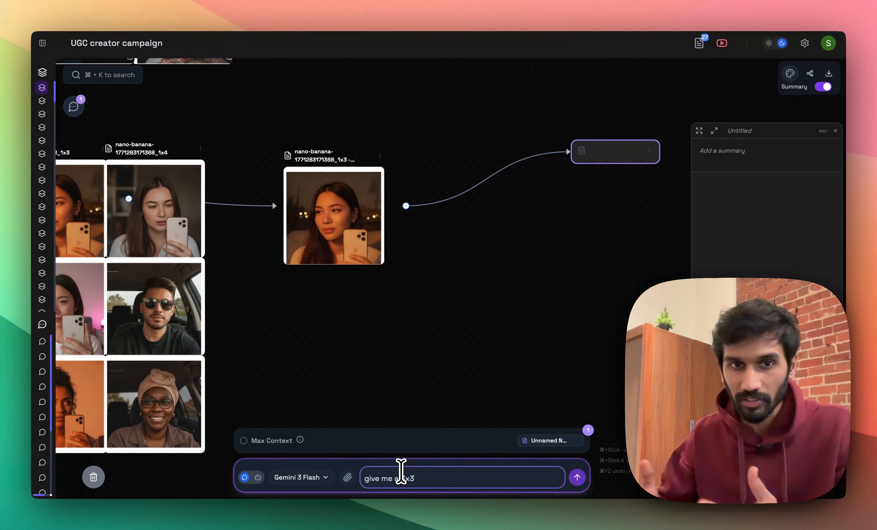
{"action": "type", "text": "grid of this person posing with different angles and sett"}
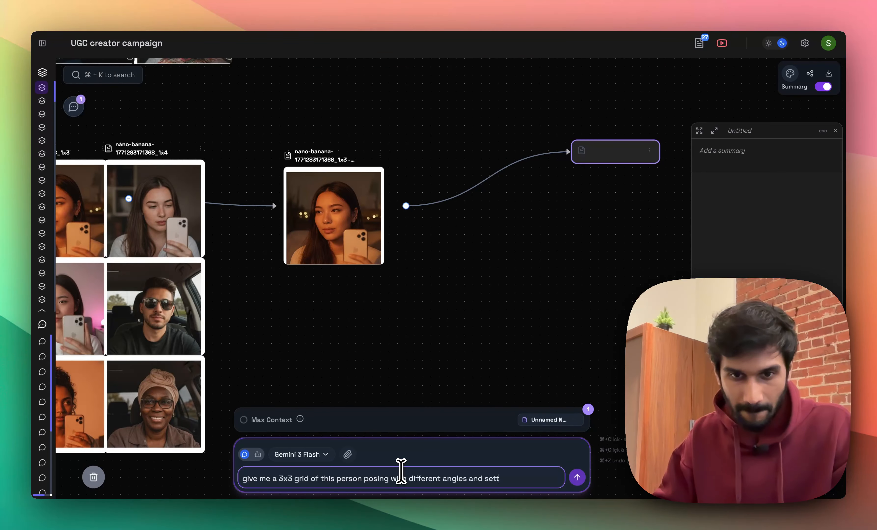
{"action": "type", "text": "ings in their house, aesthetic and mirror selfie style"}
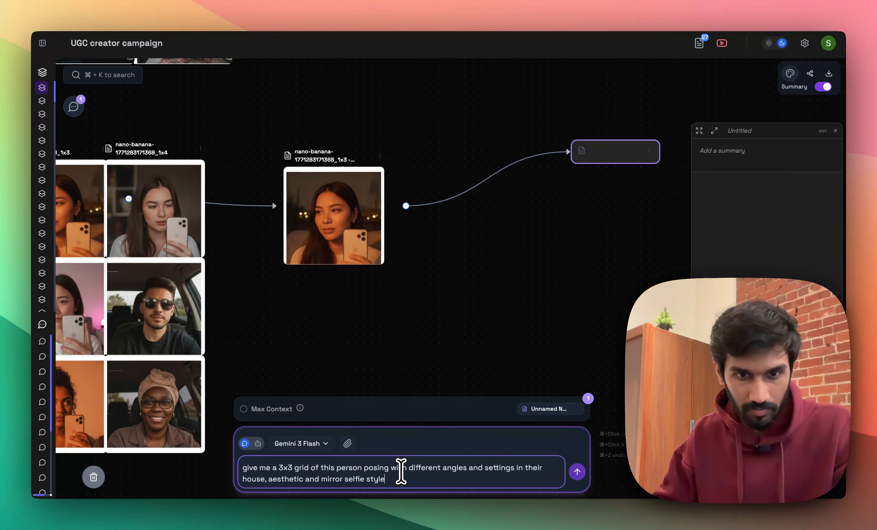
{"action": "type", "text": " photos"}
{"action": "key", "text": "super+Up"}
{"action": "key", "text": "alt+Right"}
{"action": "key", "text": "alt+Right"}
{"action": "key", "text": "alt+Right"}
{"action": "type", "text": "prompt for"}
{"action": "key", "text": "Return"}
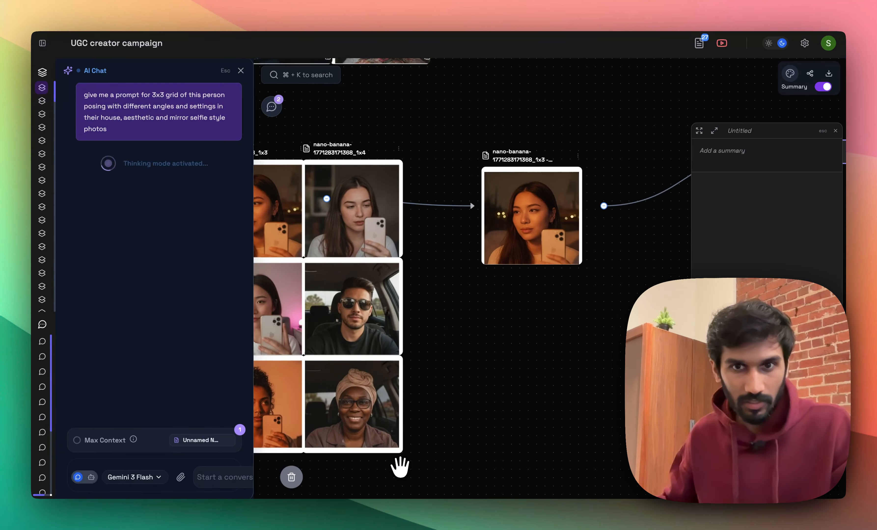
Copy the recommended 3x3 mirror selfie grid prompt from the AI chat reply into the details of the empty node linked to the portrait.
{"action": "left_click_drag", "start_coordinate": [572, 315], "coordinate": [391, 341]}
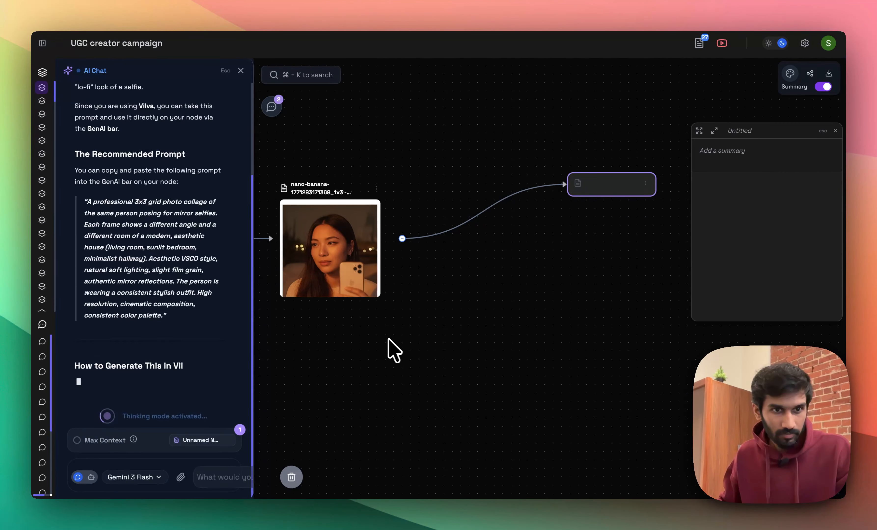
{"action": "scroll", "coordinate": [208, 307], "scroll_direction": "up", "scroll_amount": 8}
{"action": "scroll", "coordinate": [211, 316], "scroll_direction": "up", "scroll_amount": 4}
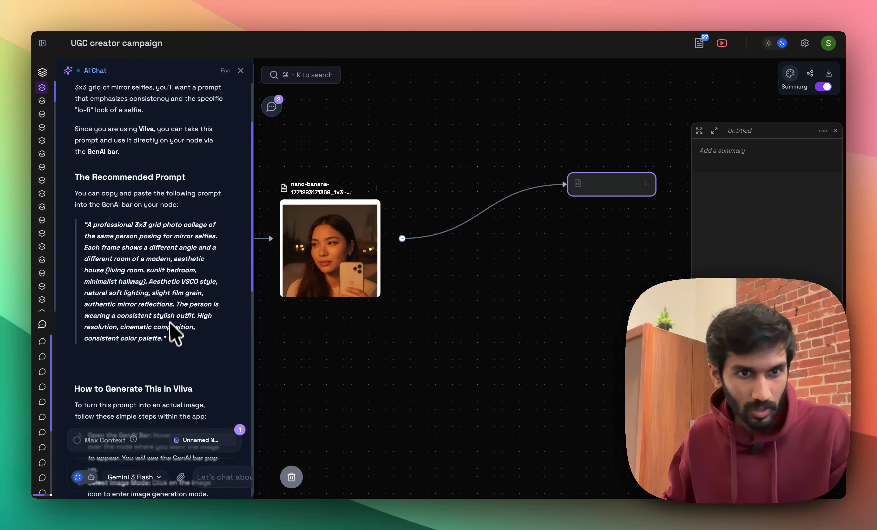
{"action": "left_click_drag", "start_coordinate": [162, 340], "coordinate": [109, 245]}
{"action": "left_click", "coordinate": [98, 237]}
{"action": "left_click_drag", "start_coordinate": [547, 276], "coordinate": [424, 327]}
{"action": "left_click", "coordinate": [754, 226]}
{"action": "left_click", "coordinate": [699, 287]}
{"action": "type", "text": "A professional 3x3 grid photo collage of the same person posing for mirror selfies. Each frame shows a different angle and a different room of a modern, aesthetic house (living room, sunlit bedroom, minimalist hallway). Aesthetic VSCO style, natural soft lighting, slight film grain, authentic mirror reflections. The person is wearing a consistent stylish outfit. High resolution, cinematic composition, consistent color palette."}
Title the prompt node "Single character angles" and add balcony to the prompt's list of rooms.
{"action": "left_click", "coordinate": [700, 125]}
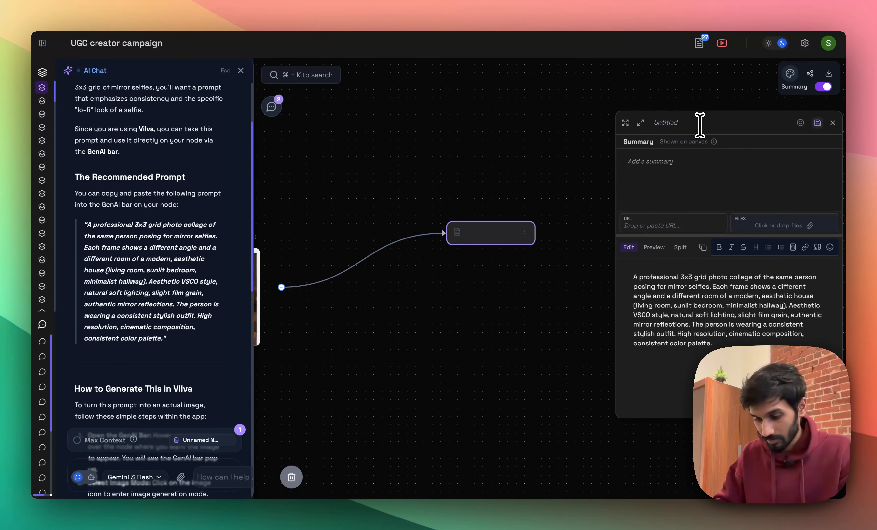
{"action": "type", "text": "Single character angles"}
{"action": "left_click", "coordinate": [485, 337]}
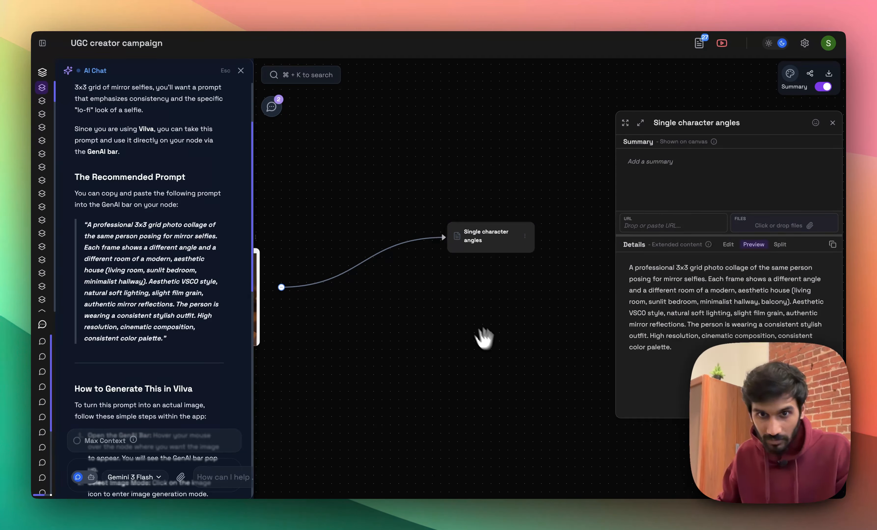
Generate the "Single character angles" image with Nano Banana at 1:1 in the current node, and preview the resulting grid at full size.
{"action": "left_click_drag", "start_coordinate": [464, 312], "coordinate": [570, 323]}
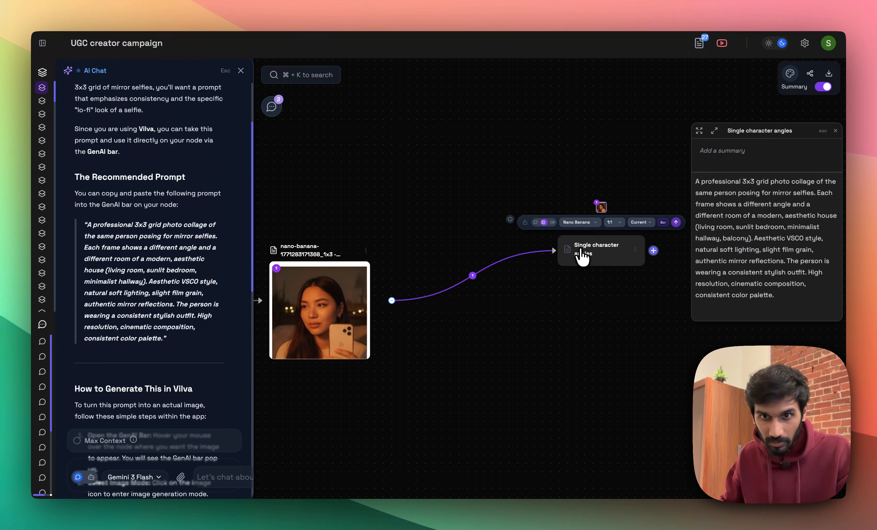
{"action": "left_click", "coordinate": [590, 248]}
{"action": "scroll", "coordinate": [630, 354], "scroll_direction": "up", "scroll_amount": 5}
{"action": "left_click_drag", "start_coordinate": [631, 354], "coordinate": [421, 378]}
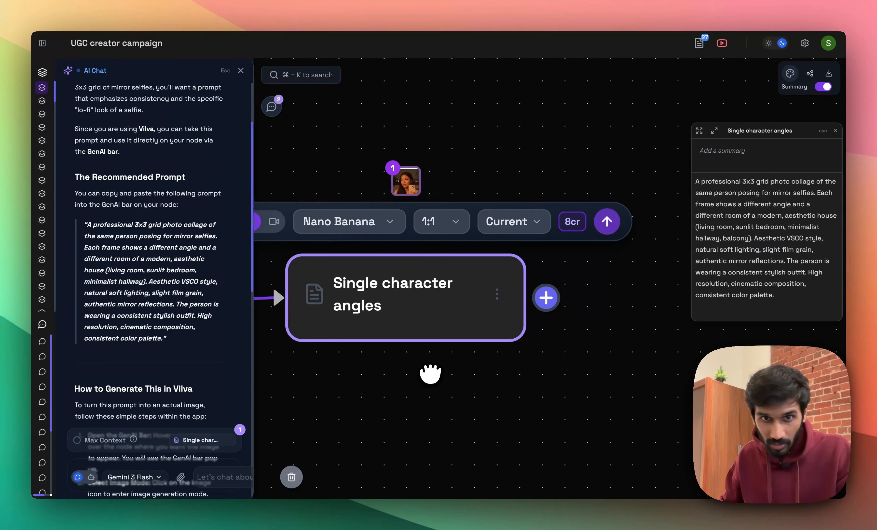
{"action": "left_click", "coordinate": [529, 222]}
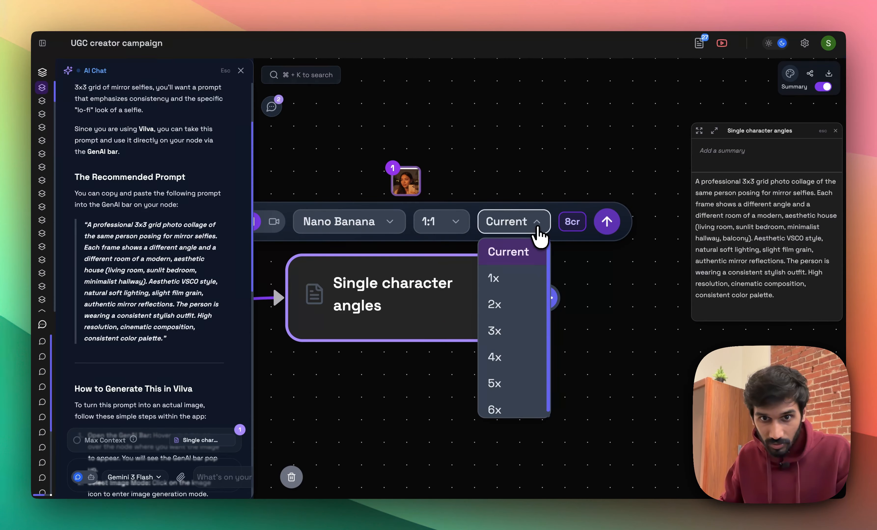
{"action": "left_click", "coordinate": [454, 225]}
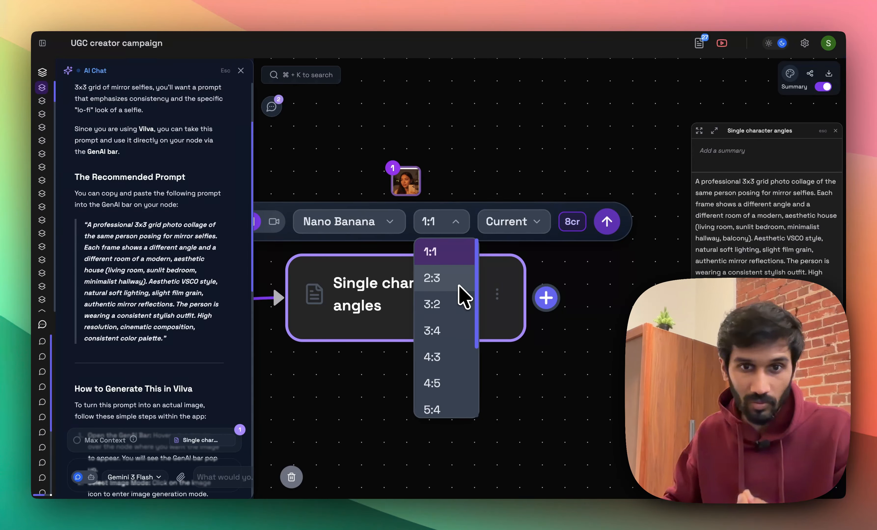
{"action": "left_click", "coordinate": [538, 225]}
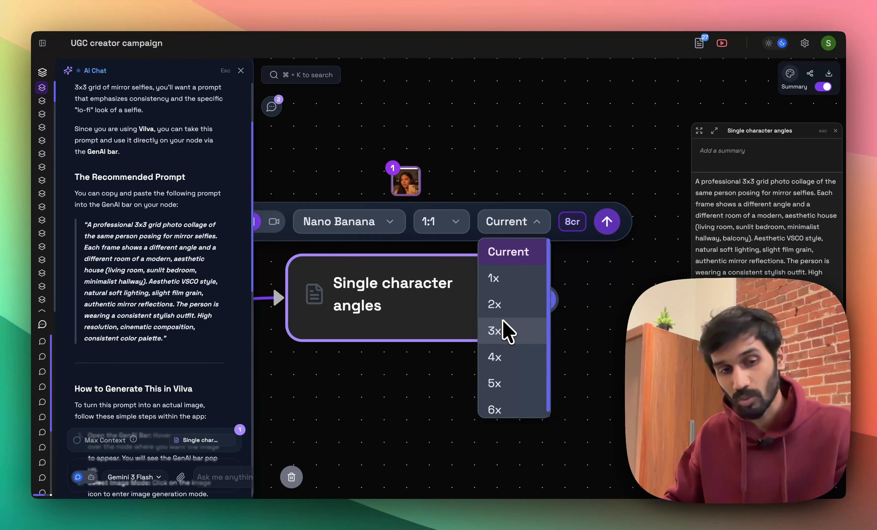
{"action": "left_click", "coordinate": [491, 229]}
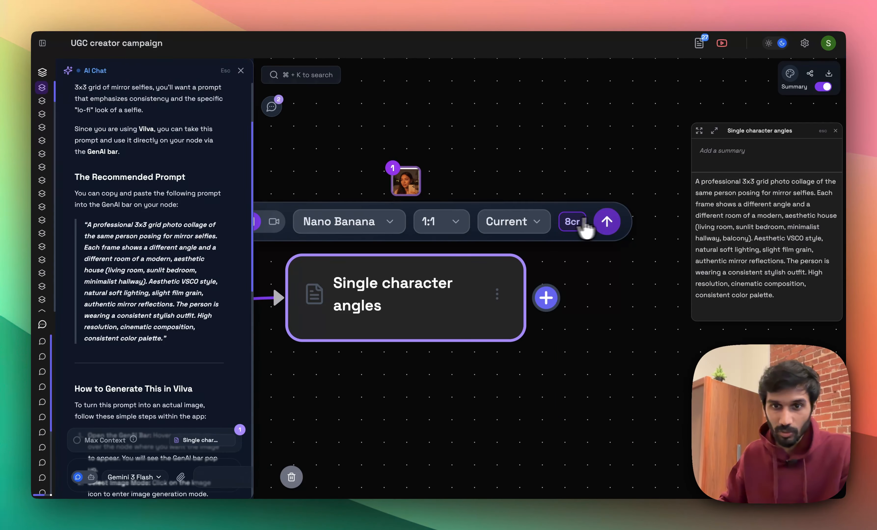
{"action": "left_click", "coordinate": [608, 222]}
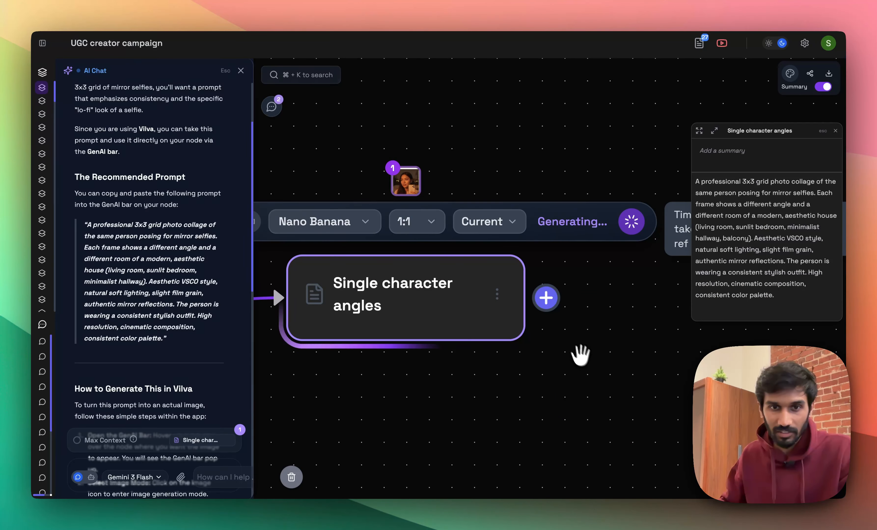
{"action": "left_click_drag", "start_coordinate": [594, 360], "coordinate": [646, 313]}
{"action": "scroll", "coordinate": [647, 314], "scroll_direction": "down", "scroll_amount": 5}
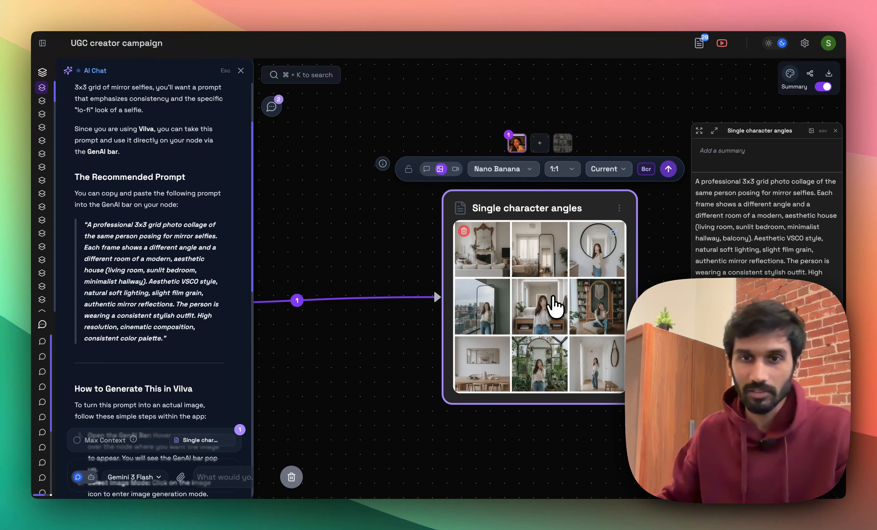
{"action": "left_click", "coordinate": [553, 298]}
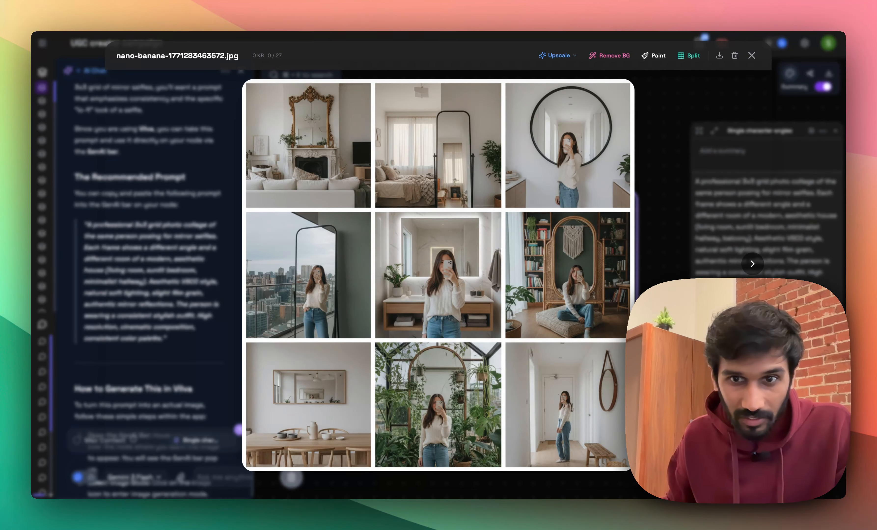
{"action": "left_click", "coordinate": [680, 351]}
Link another node to the upscaled portrait and paste in the chat's revised prompt with six close-up frames and three full-body frames.
{"action": "scroll", "coordinate": [169, 311], "scroll_direction": "down", "scroll_amount": 10}
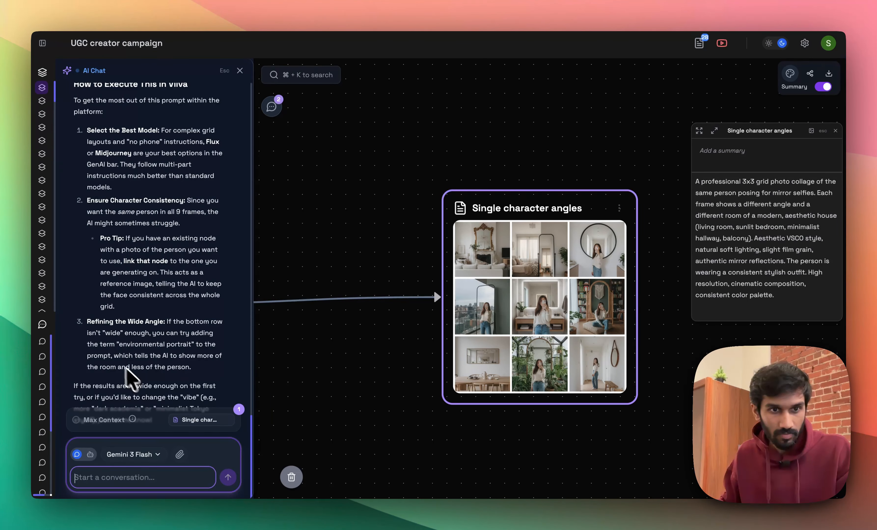
{"action": "scroll", "coordinate": [175, 190], "scroll_direction": "up", "scroll_amount": 4}
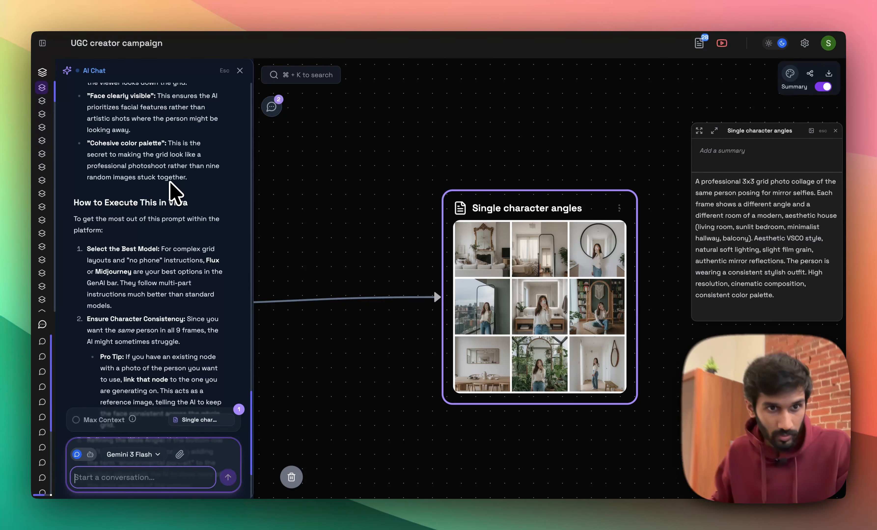
{"action": "scroll", "coordinate": [170, 192], "scroll_direction": "up", "scroll_amount": 4}
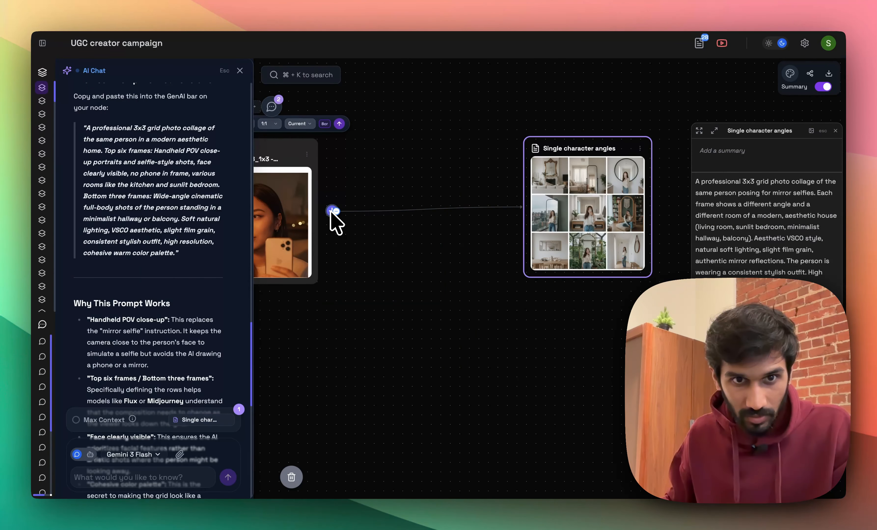
{"action": "left_click_drag", "start_coordinate": [333, 211], "coordinate": [468, 415]}
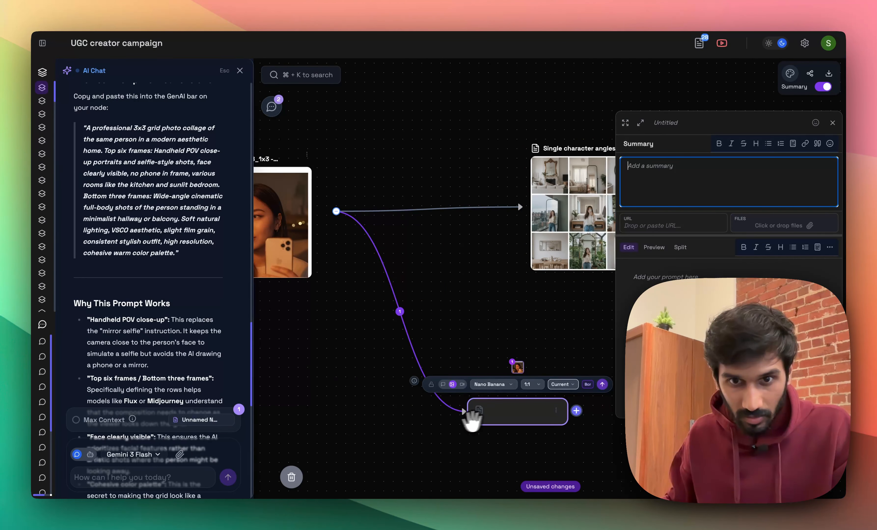
{"action": "left_click", "coordinate": [671, 301]}
{"action": "type", "text": "A professional 3x3 grid photo collage of the same person in a modern aesthetic home. Top six frames: Handheld POV close-up portraits and selfie-style shots, face clearly visible, no phone in frame, various rooms like the kitchen and sunlit bedroom. Bottom three frames: Wide-angle cinematic full-body shots of the person standing in a minimalist hallway or balcony. Soft natural lighting, VSCO aesthetic, slight film grain, consistent stylish outfit, high resolution, cohesive warm color palette."}
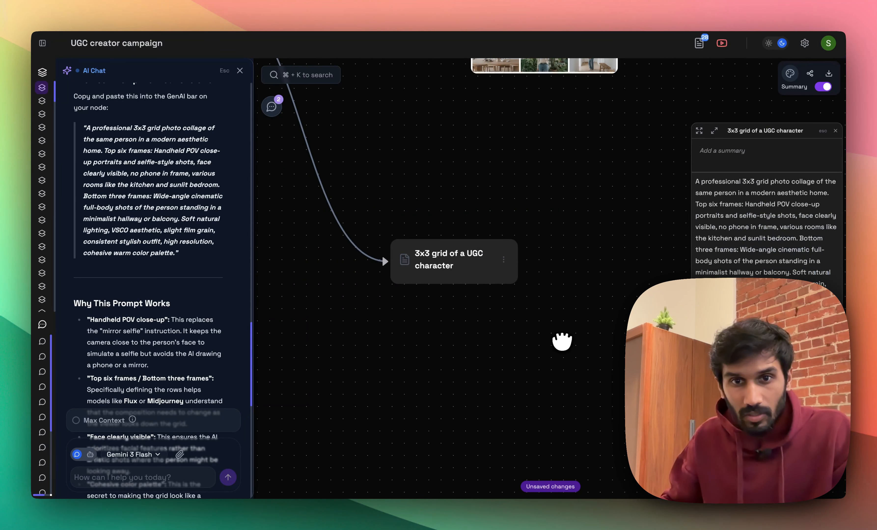
Title the node "3x3 grid of a UGC character" and generate its image with Nano Banana at 1:1, output set to Current.
{"action": "mouse_move", "coordinate": [438, 247]}
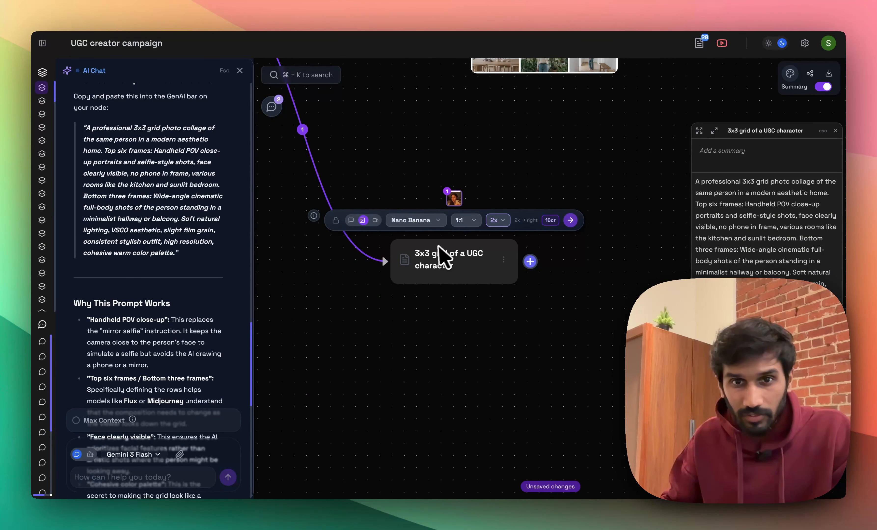
{"action": "left_click", "coordinate": [495, 220]}
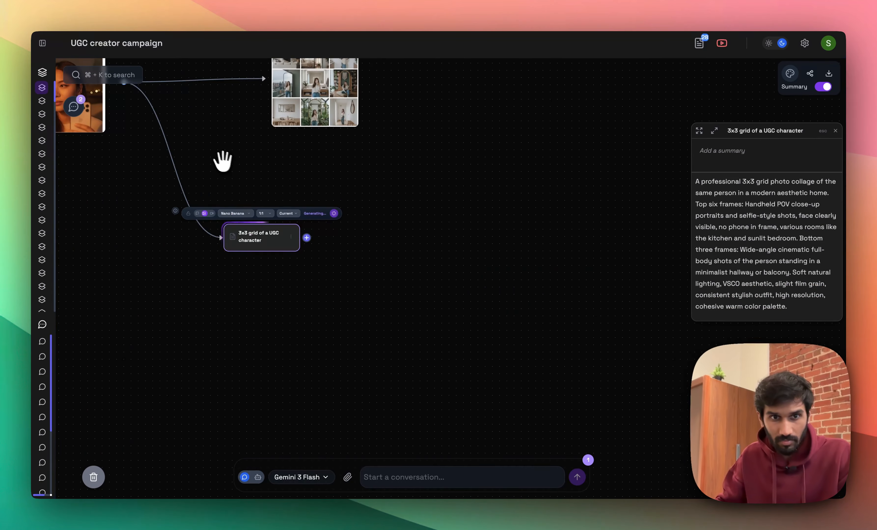
{"action": "left_click_drag", "start_coordinate": [221, 161], "coordinate": [333, 235]}
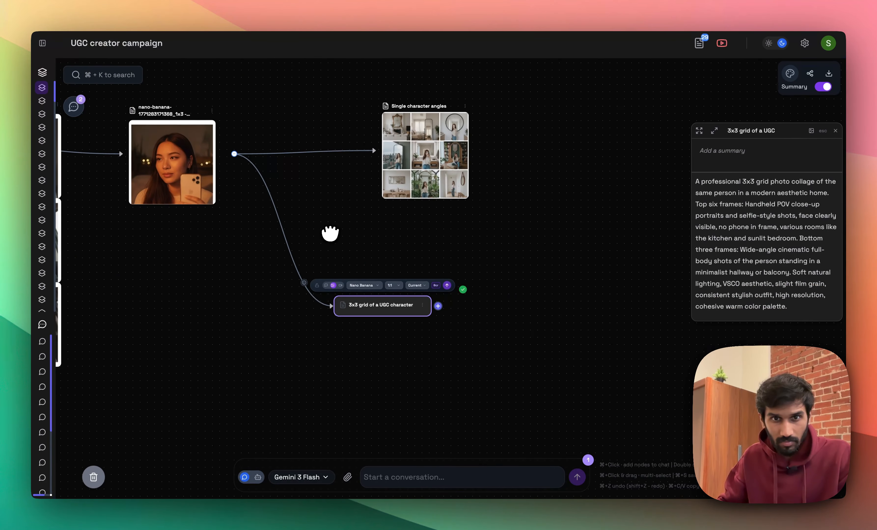
Open the generated UGC character grid image and split it into 3 rows and 3 columns.
{"action": "left_click_drag", "start_coordinate": [458, 358], "coordinate": [477, 308]}
{"action": "scroll", "coordinate": [421, 303], "scroll_direction": "up", "scroll_amount": 10}
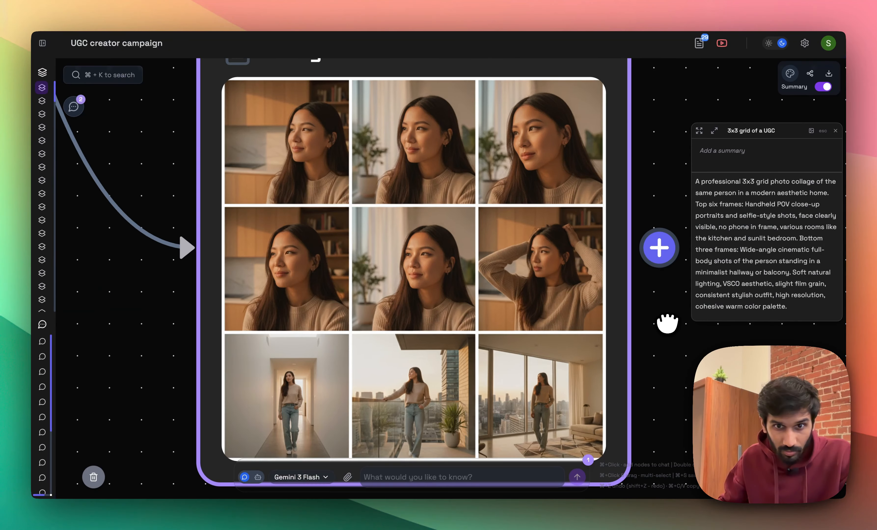
{"action": "left_click_drag", "start_coordinate": [666, 323], "coordinate": [632, 284]}
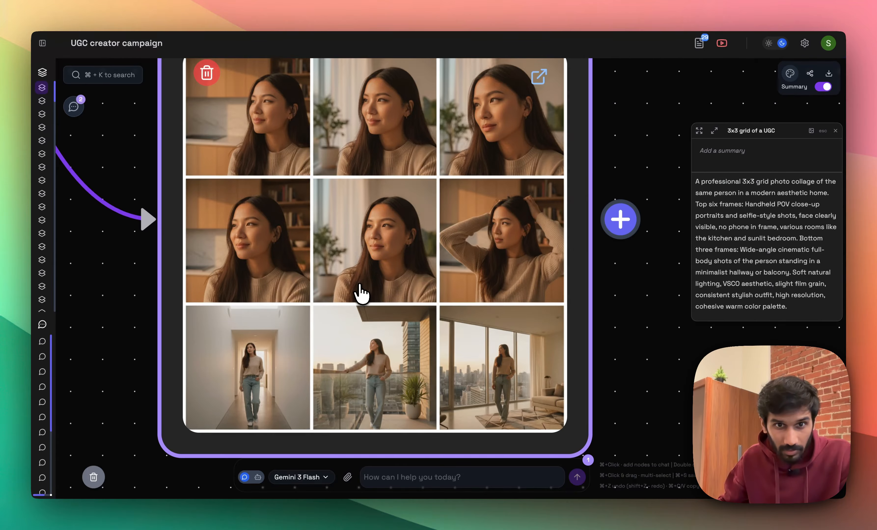
{"action": "left_click", "coordinate": [360, 294]}
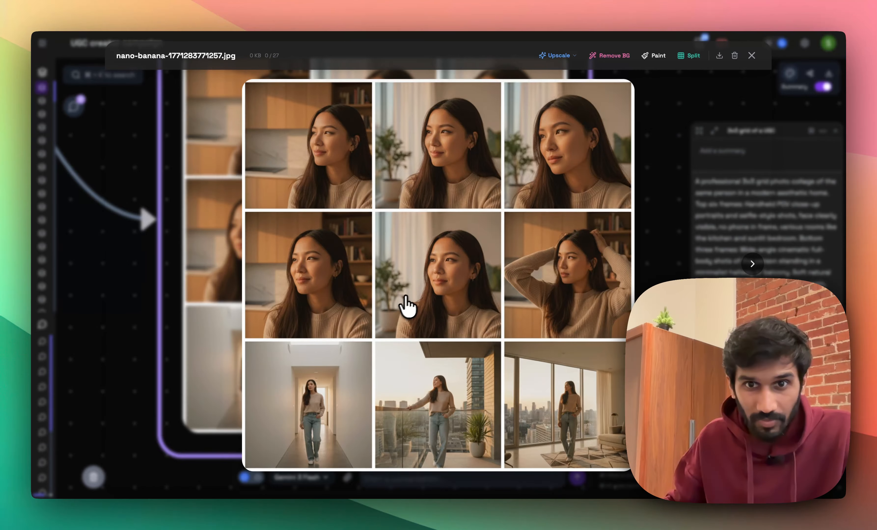
{"action": "left_click", "coordinate": [687, 56]}
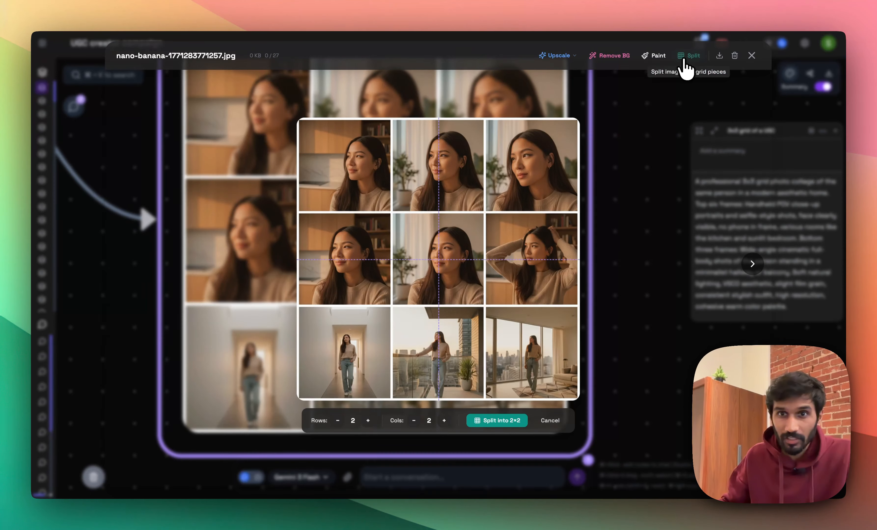
{"action": "left_click", "coordinate": [368, 421]}
{"action": "left_click", "coordinate": [444, 420]}
{"action": "left_click", "coordinate": [495, 421]}
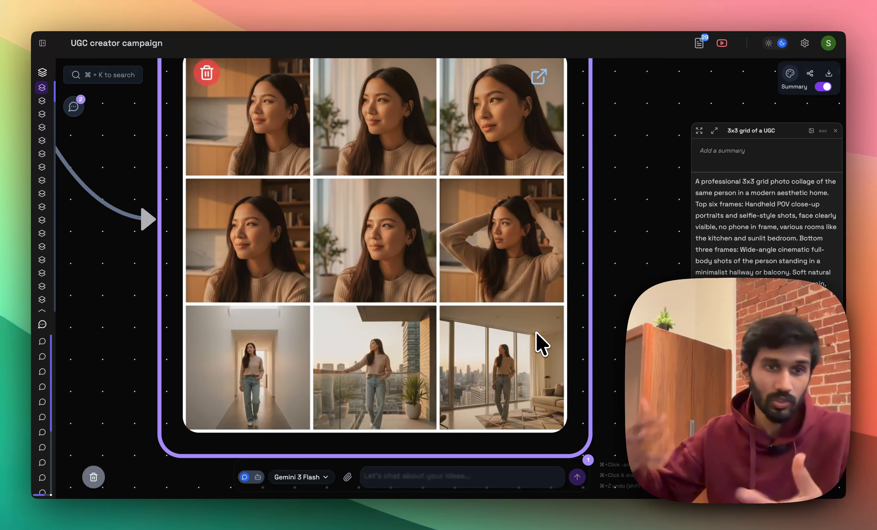
Examine the split images, including the full-size window shot in row 3, column 3, to judge the poses and the character's face.
{"action": "scroll", "coordinate": [536, 333], "scroll_direction": "down", "scroll_amount": 8}
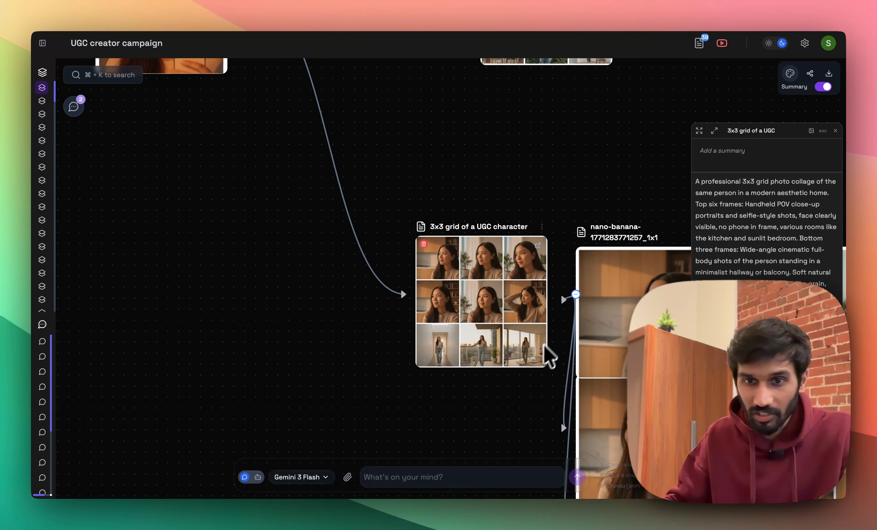
{"action": "left_click_drag", "start_coordinate": [509, 394], "coordinate": [197, 260]}
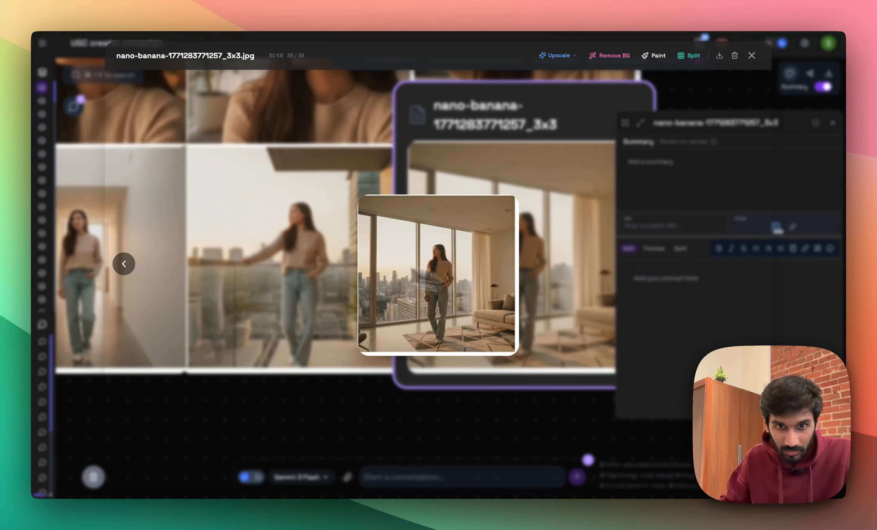
{"action": "left_click", "coordinate": [255, 237]}
{"action": "scroll", "coordinate": [317, 402], "scroll_direction": "up", "scroll_amount": 1}
{"action": "left_click_drag", "start_coordinate": [317, 421], "coordinate": [415, 464]}
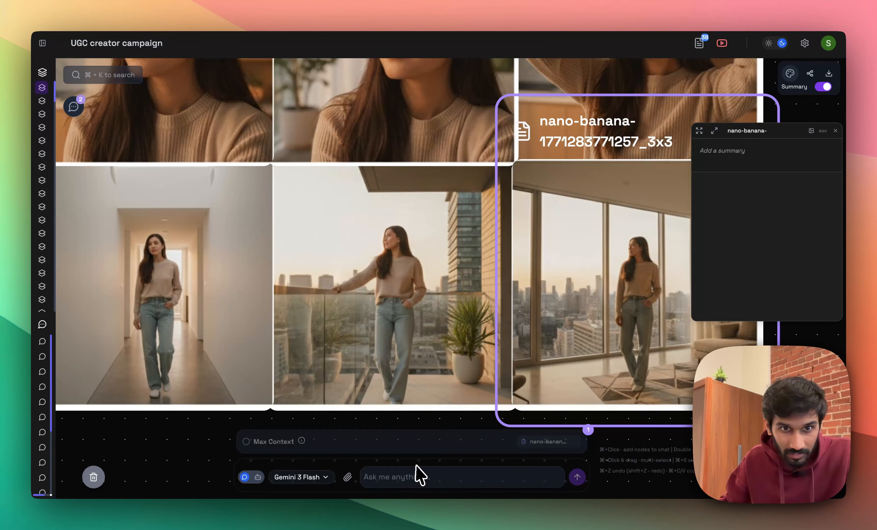
{"action": "scroll", "coordinate": [403, 297], "scroll_direction": "up", "scroll_amount": 3}
{"action": "scroll", "coordinate": [332, 318], "scroll_direction": "down", "scroll_amount": 3}
{"action": "left_click_drag", "start_coordinate": [204, 385], "coordinate": [417, 368]}
{"action": "scroll", "coordinate": [417, 368], "scroll_direction": "up", "scroll_amount": 1}
{"action": "scroll", "coordinate": [314, 284], "scroll_direction": "down", "scroll_amount": 4}
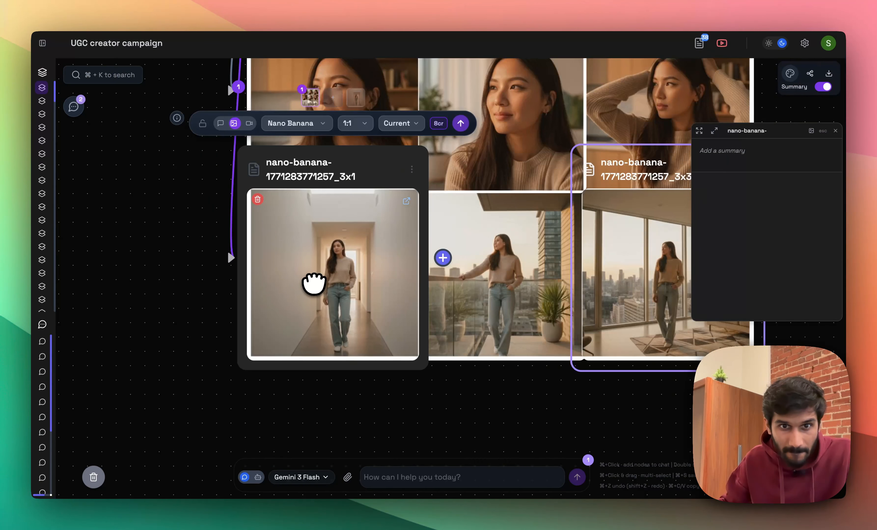
{"action": "scroll", "coordinate": [314, 284], "scroll_direction": "down", "scroll_amount": 4}
{"action": "scroll", "coordinate": [423, 182], "scroll_direction": "up", "scroll_amount": 5}
{"action": "scroll", "coordinate": [423, 179], "scroll_direction": "down", "scroll_amount": 5}
{"action": "scroll", "coordinate": [348, 166], "scroll_direction": "up", "scroll_amount": 4}
{"action": "scroll", "coordinate": [345, 157], "scroll_direction": "down", "scroll_amount": 5}
{"action": "scroll", "coordinate": [438, 111], "scroll_direction": "up", "scroll_amount": 5}
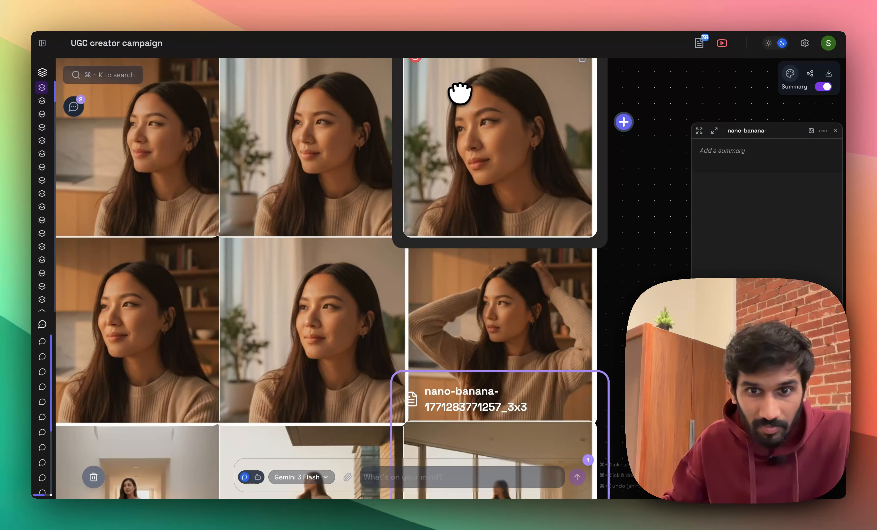
{"action": "scroll", "coordinate": [459, 93], "scroll_direction": "up", "scroll_amount": 2}
{"action": "scroll", "coordinate": [460, 93], "scroll_direction": "down", "scroll_amount": 5}
{"action": "scroll", "coordinate": [425, 265], "scroll_direction": "up", "scroll_amount": 5}
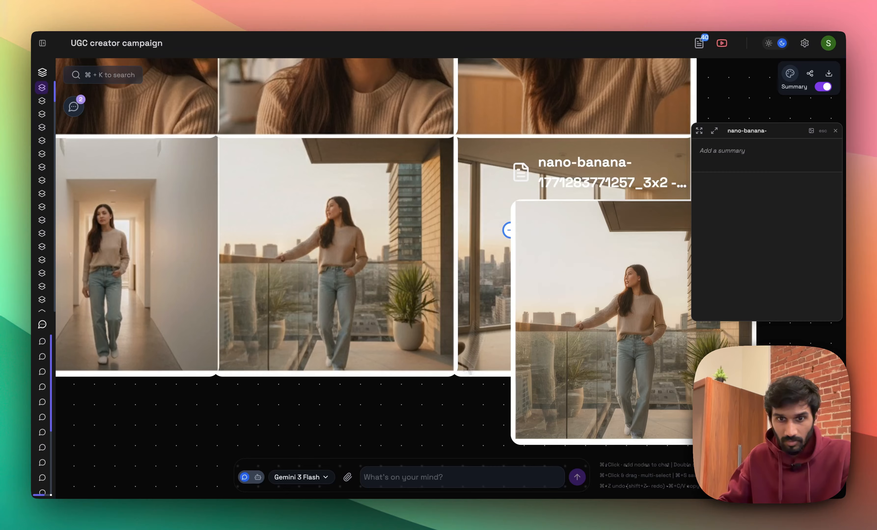
Upscale the balcony shot from row 3, column 2, and preview the upscaled copy at full size.
{"action": "left_click_drag", "start_coordinate": [427, 433], "coordinate": [289, 406]}
{"action": "mouse_move", "coordinate": [460, 340]}
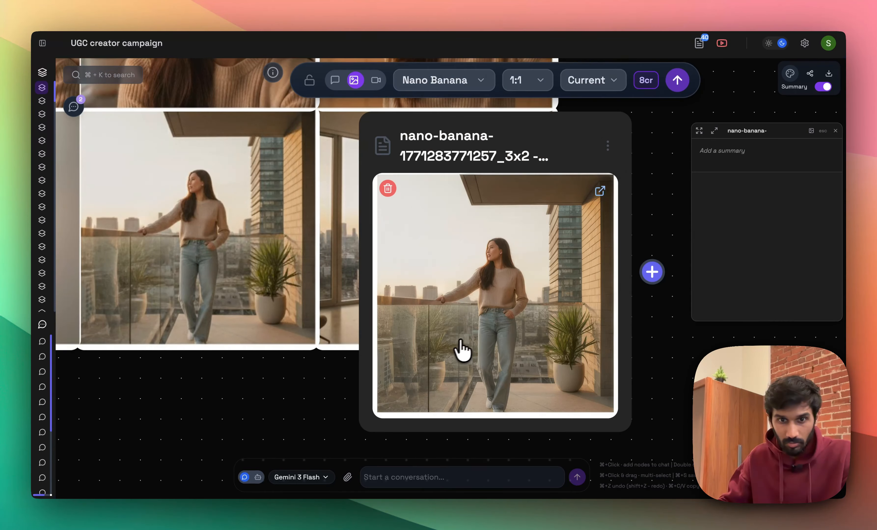
{"action": "left_click", "coordinate": [505, 293]}
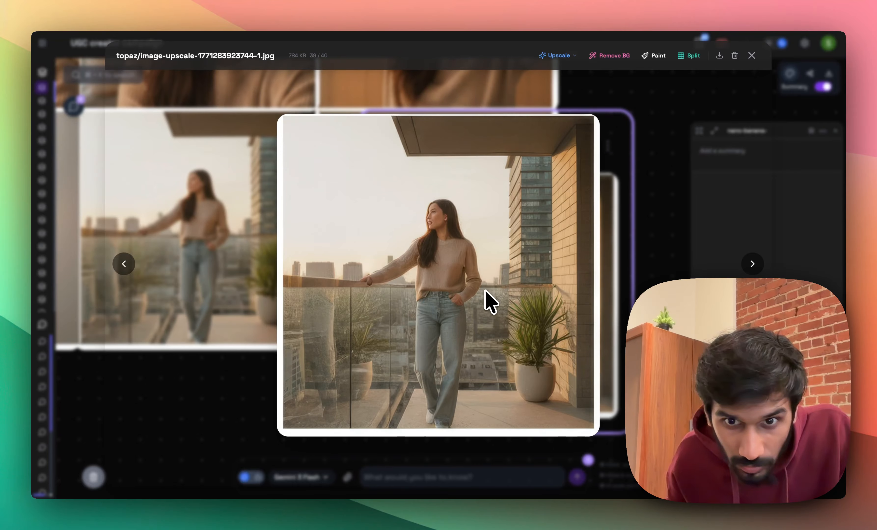
{"action": "left_click", "coordinate": [252, 329]}
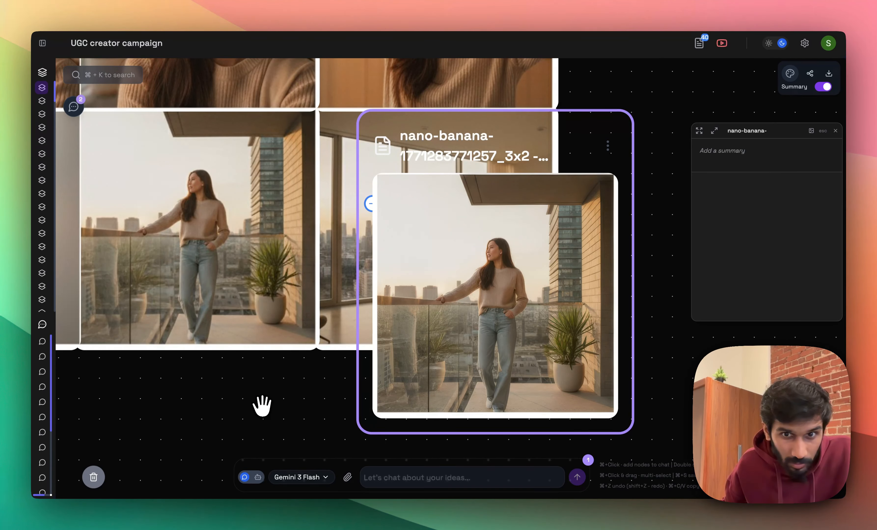
{"action": "left_click_drag", "start_coordinate": [262, 406], "coordinate": [242, 378]}
{"action": "scroll", "coordinate": [274, 381], "scroll_direction": "down", "scroll_amount": 1}
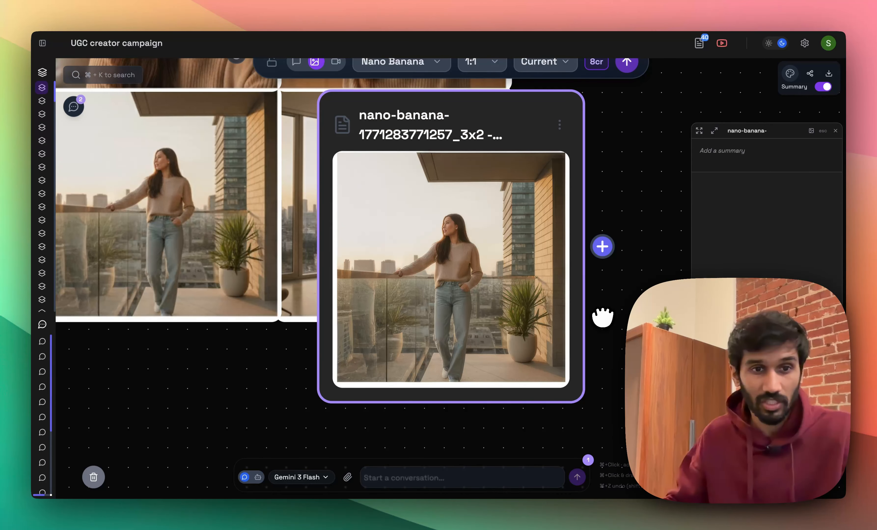
{"action": "left_click_drag", "start_coordinate": [603, 318], "coordinate": [603, 318]}
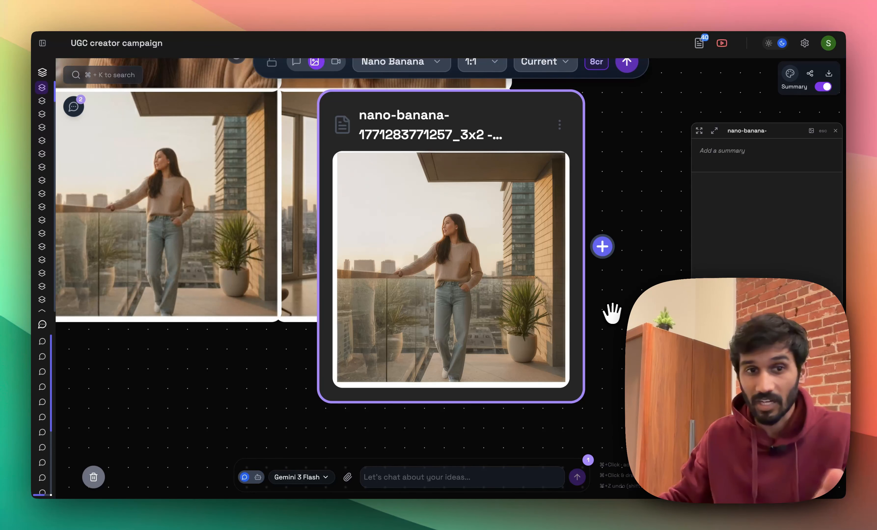
{"action": "left_click_drag", "start_coordinate": [611, 309], "coordinate": [675, 375]}
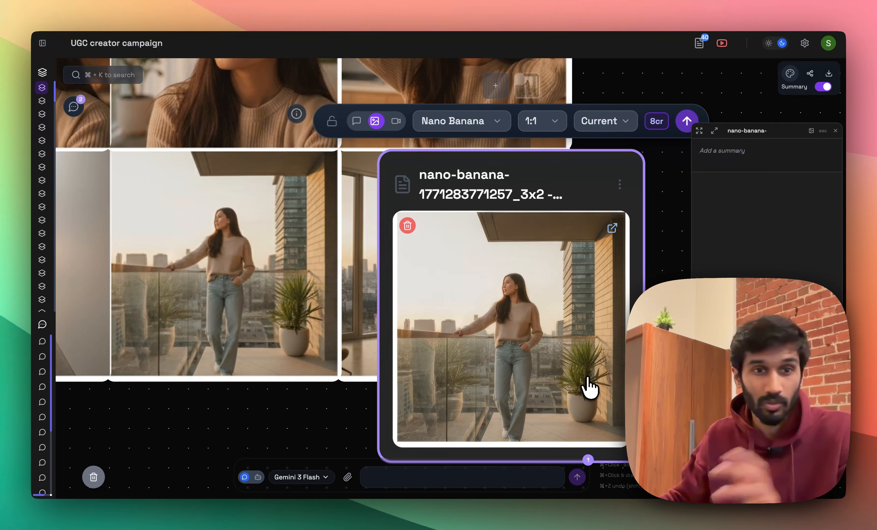
Move the upscaled balcony node out beside the split image grid and preview the upscaled balcony shot at full size.
{"action": "scroll", "coordinate": [572, 392], "scroll_direction": "down", "scroll_amount": 5}
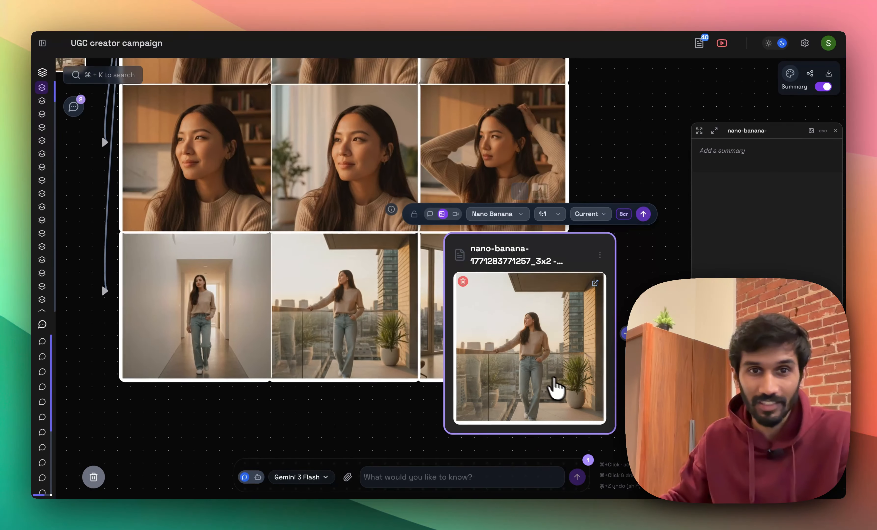
{"action": "left_click_drag", "start_coordinate": [532, 274], "coordinate": [729, 307]}
{"action": "scroll", "coordinate": [547, 347], "scroll_direction": "up", "scroll_amount": 3}
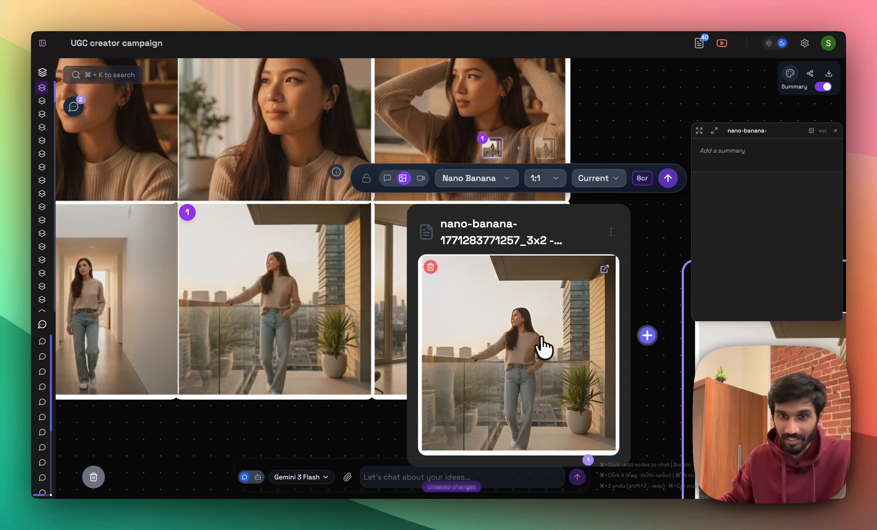
{"action": "double_click", "coordinate": [542, 348]}
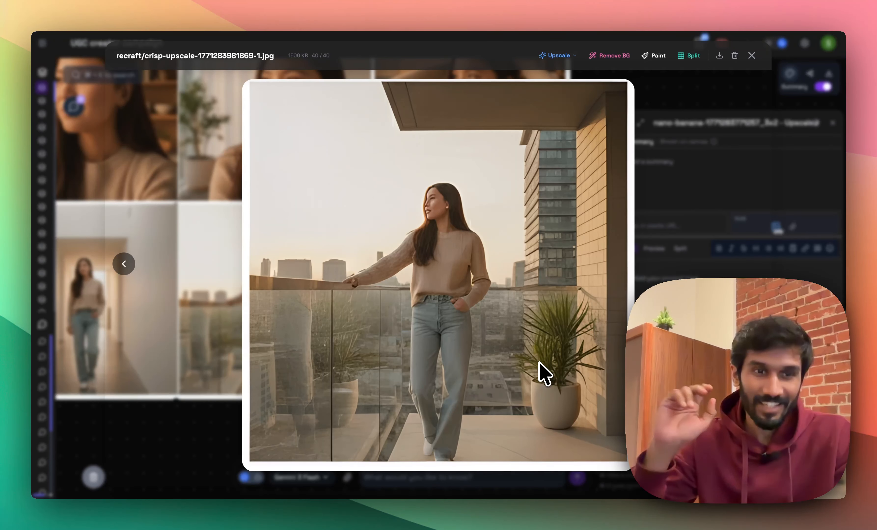